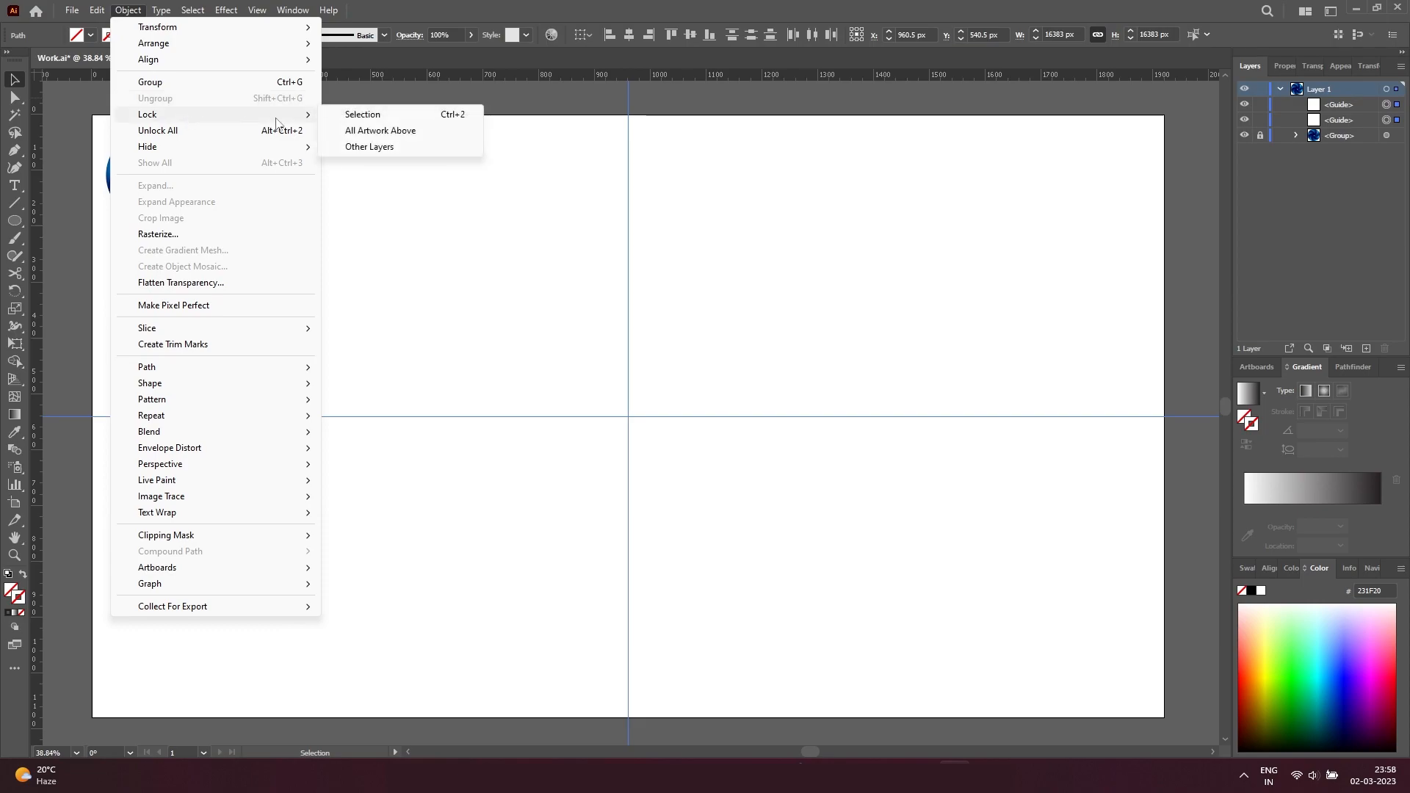
- Lock the selected guides and draw an unfilled black-outlined circle about 186 px in diameter near the guide intersection
{"action": "left_click", "coordinate": [352, 114]}
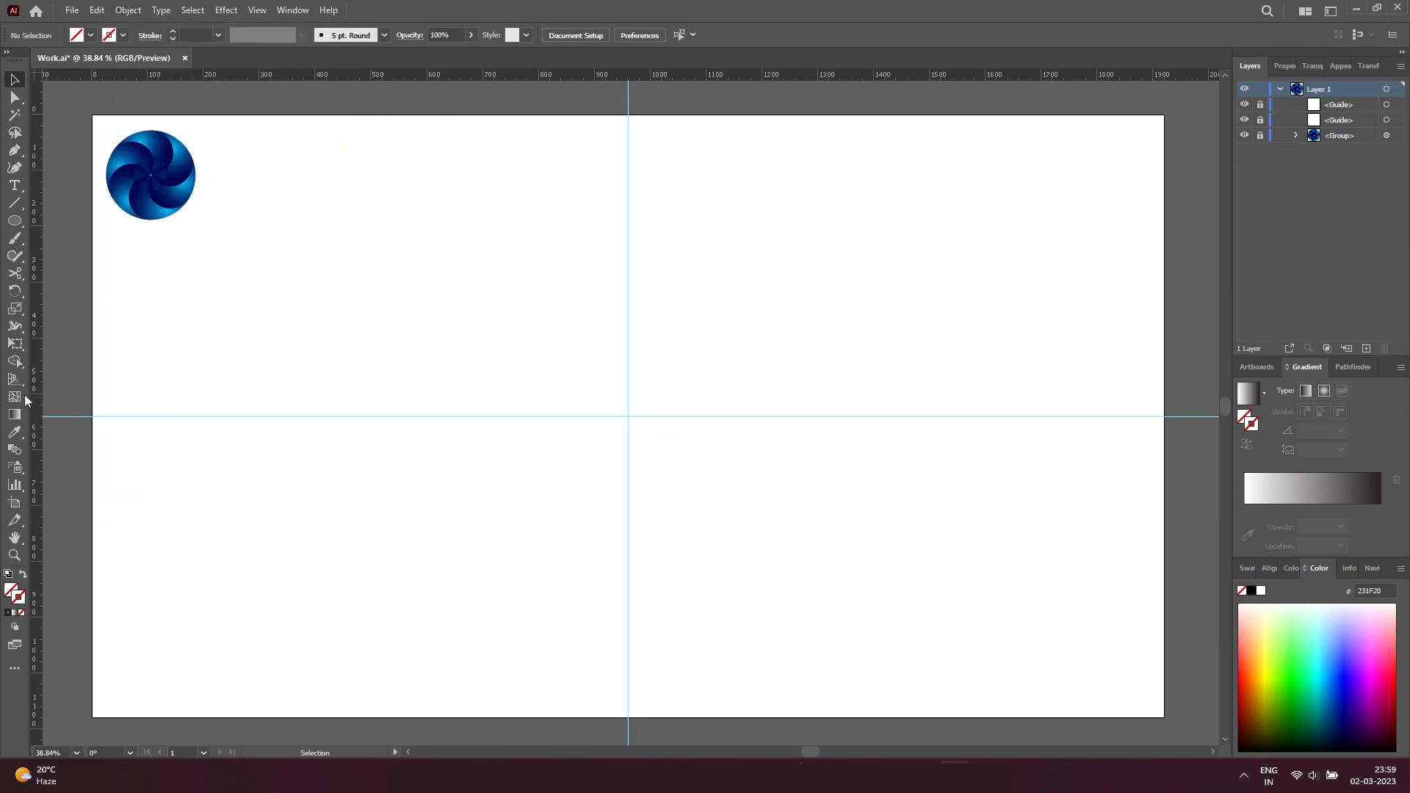
{"action": "key", "text": "l"}
{"action": "key", "text": "d"}
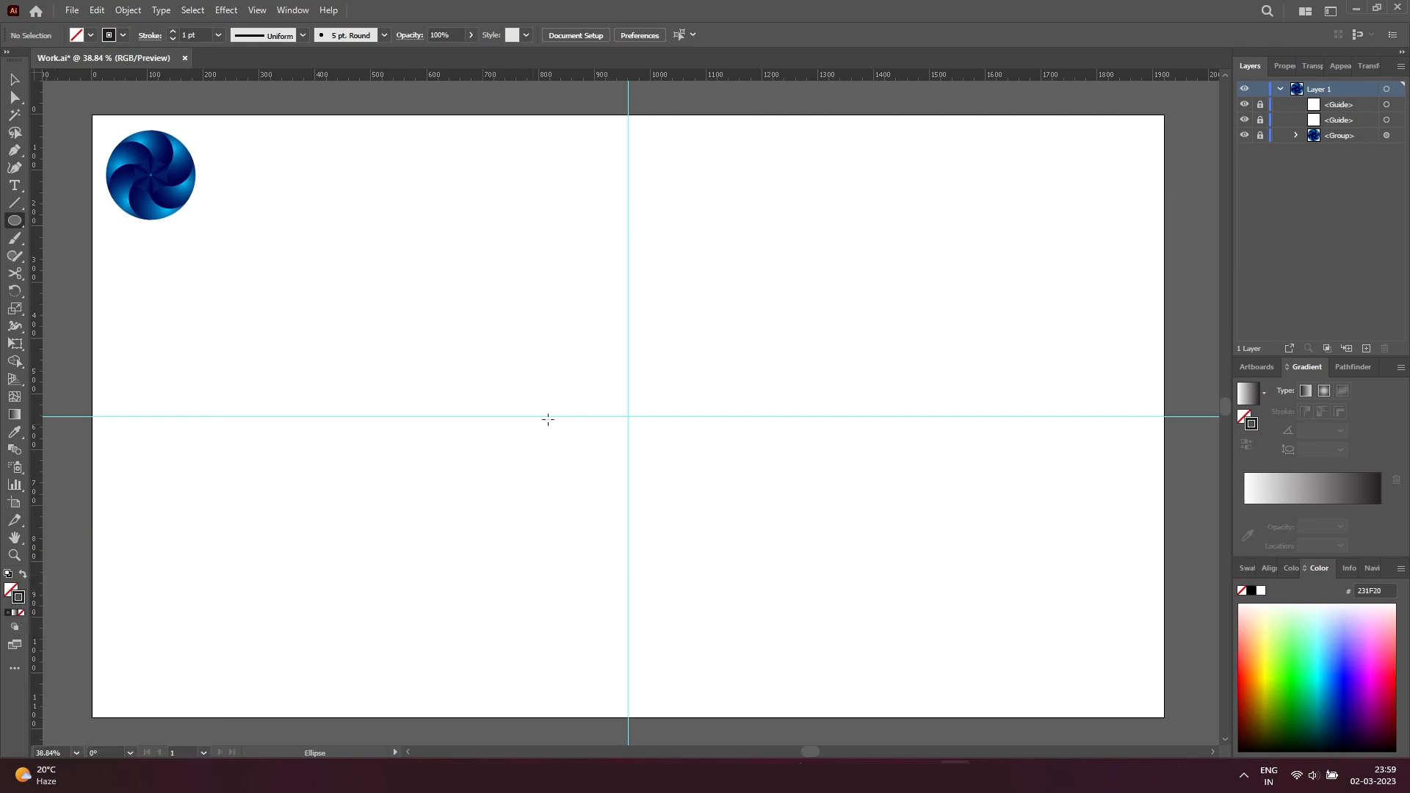
{"action": "left_click_drag", "start_coordinate": [622, 409], "coordinate": [725, 513]}
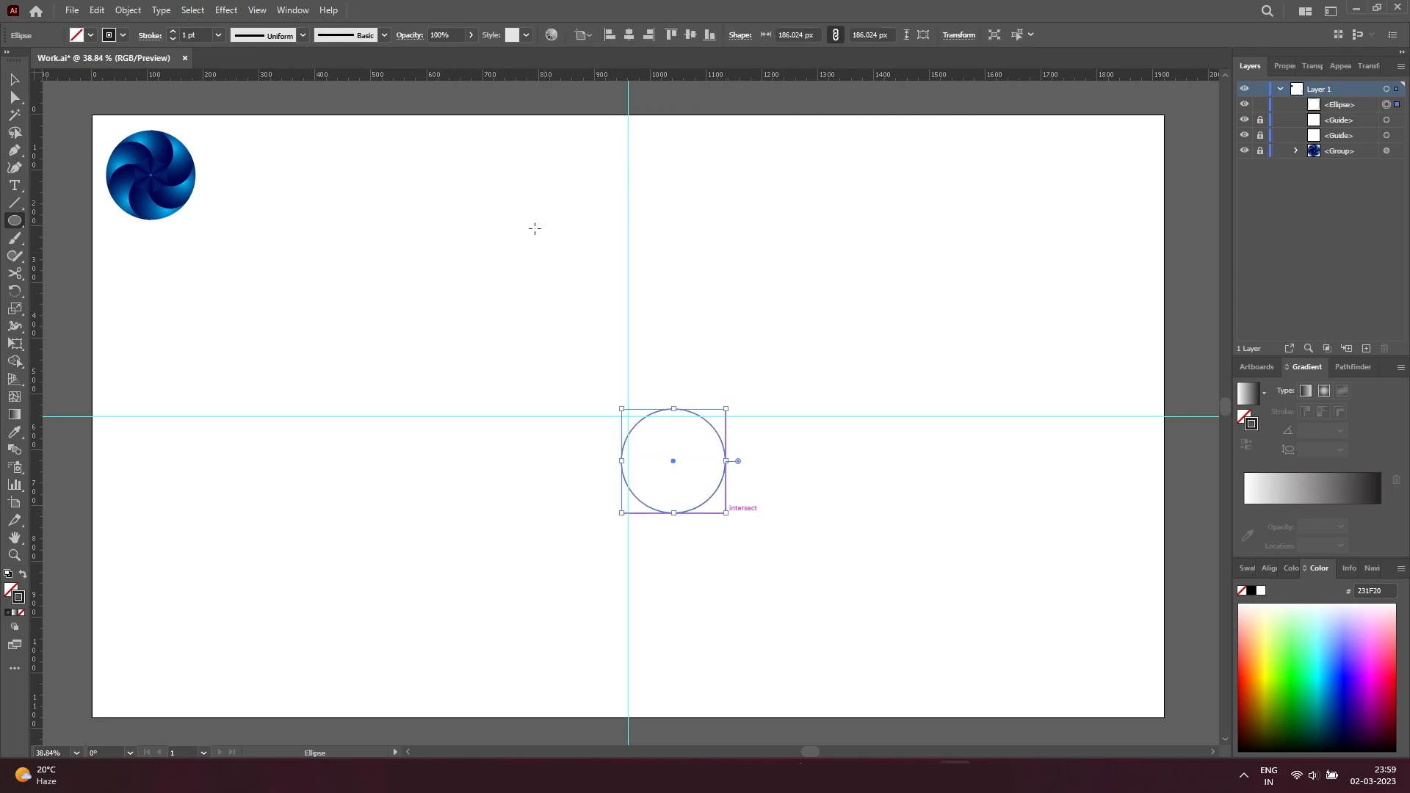
- Center the circle horizontally and vertically on the artboard, on the intersection of the guides
{"action": "left_click", "coordinate": [630, 34]}
{"action": "left_click", "coordinate": [690, 35]}
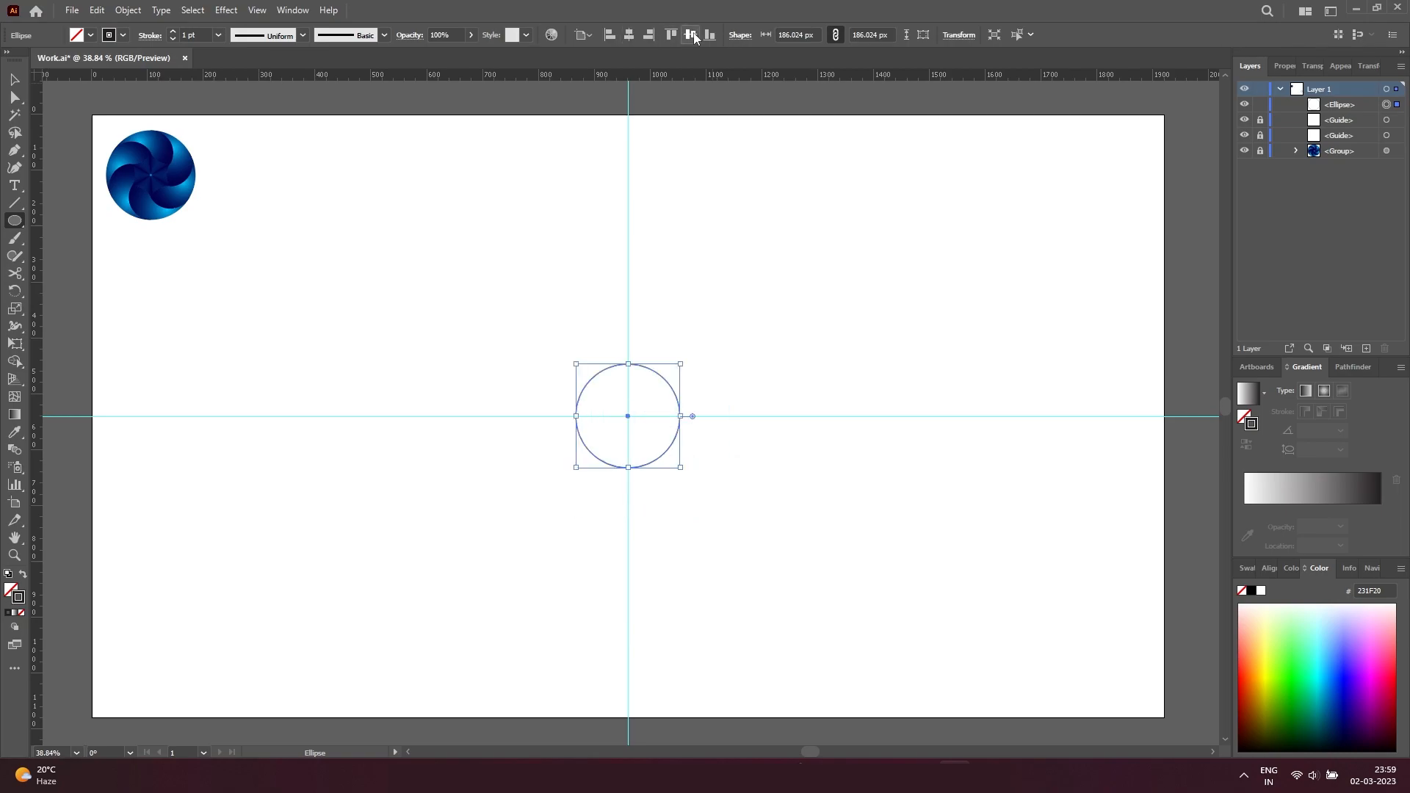
{"action": "key", "text": "v"}
{"action": "left_click", "coordinate": [673, 533]}
{"action": "left_click", "coordinate": [663, 454]}
{"action": "left_click", "coordinate": [620, 453]}
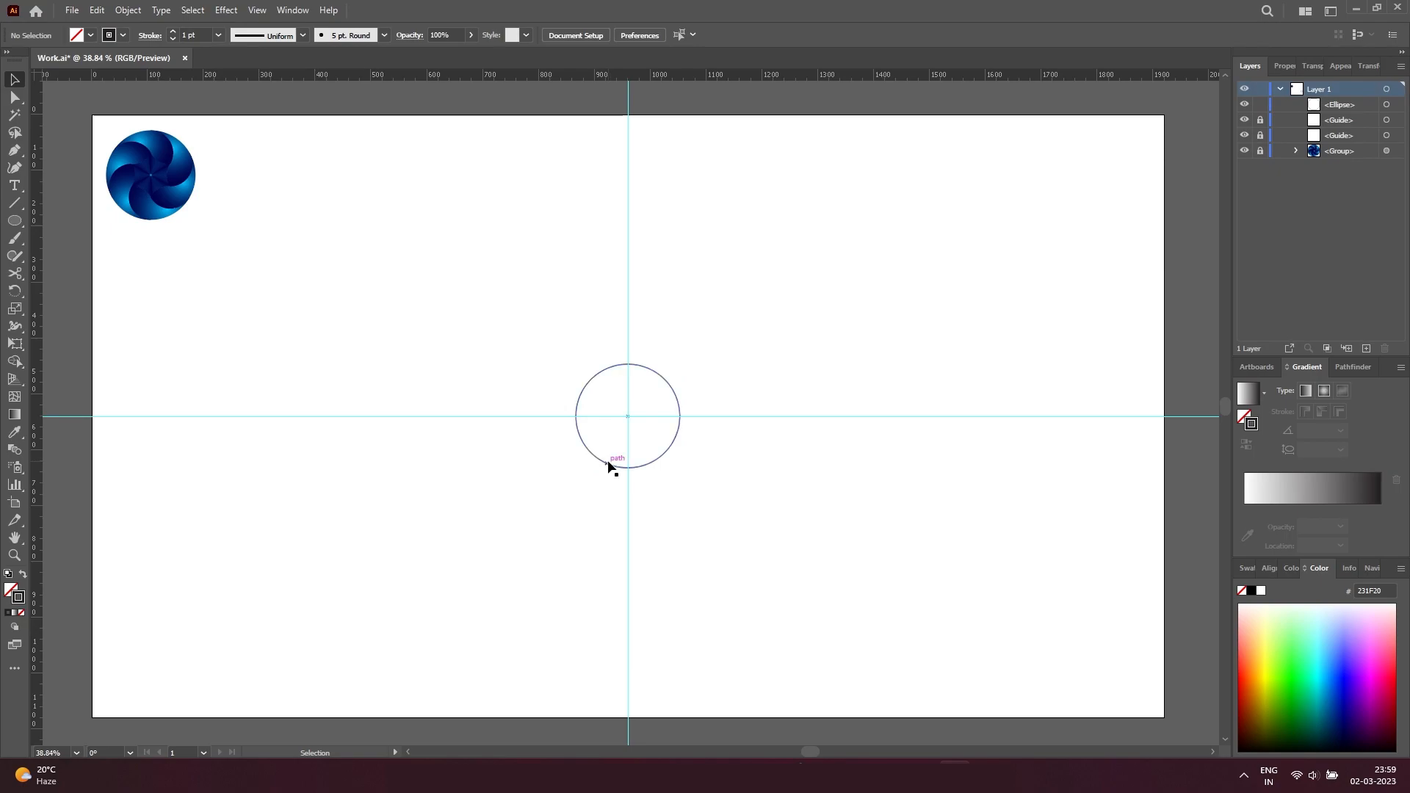
- Duplicate the circle in front and move the copy left by one radius along the horizontal guide
{"action": "left_click", "coordinate": [607, 464]}
{"action": "left_click", "coordinate": [97, 10]}
{"action": "left_click", "coordinate": [97, 12]}
{"action": "left_click", "coordinate": [97, 11]}
{"action": "left_click", "coordinate": [146, 114]}
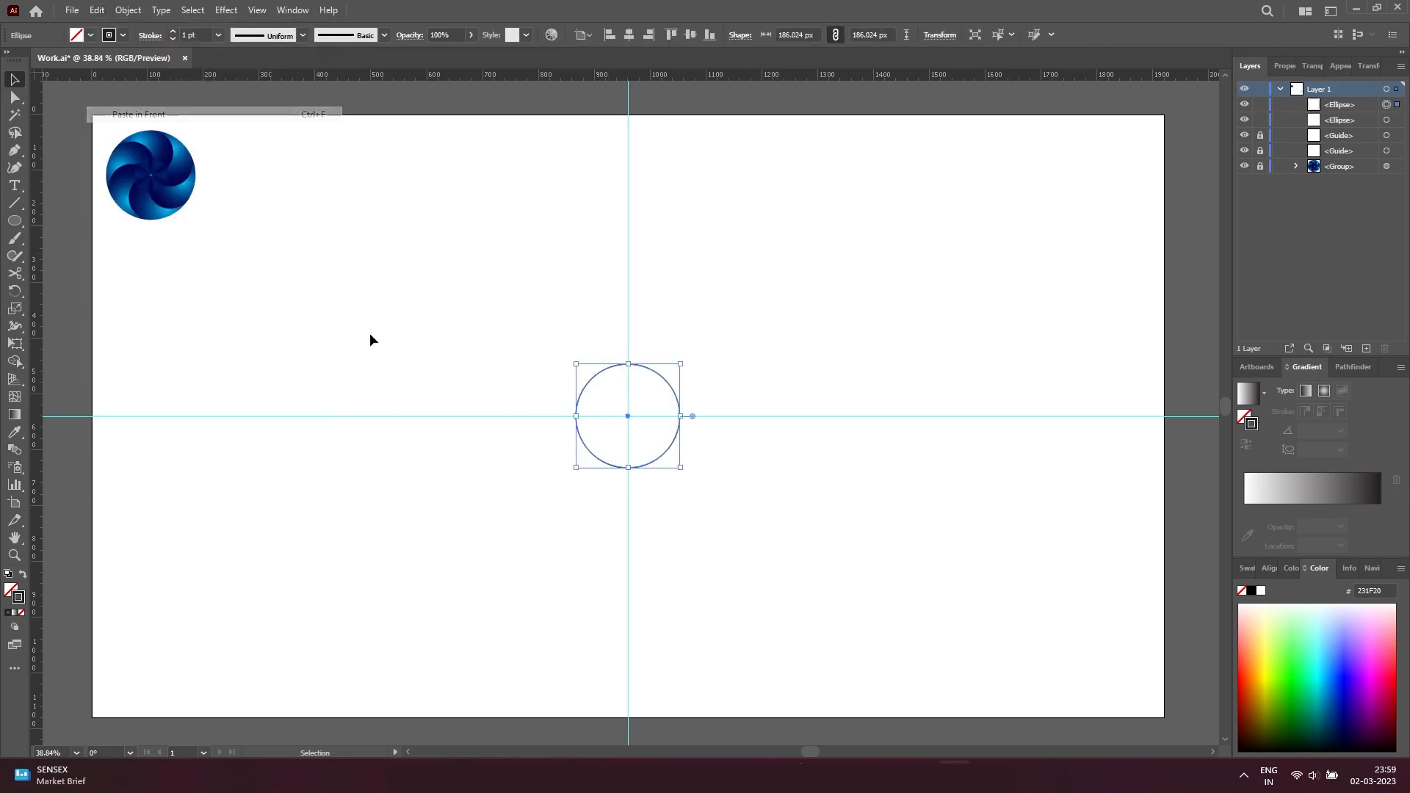
{"action": "left_click_drag", "start_coordinate": [589, 453], "coordinate": [544, 459]}
{"action": "left_click", "coordinate": [600, 502]}
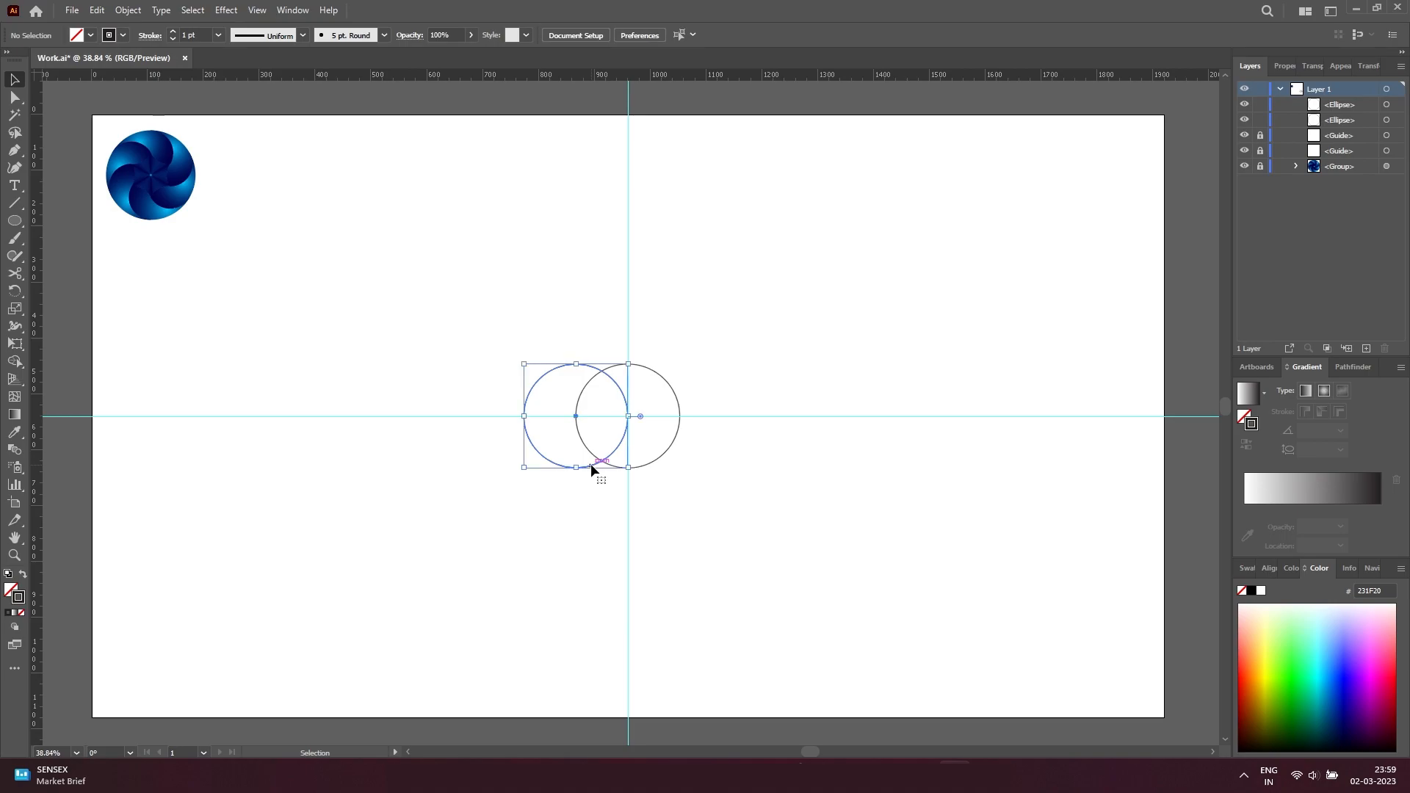
{"action": "left_click", "coordinate": [591, 464]}
- Rotate copies of the shifted circle by 60° about the guide intersection to form a ring of six circles
{"action": "key", "text": "r"}
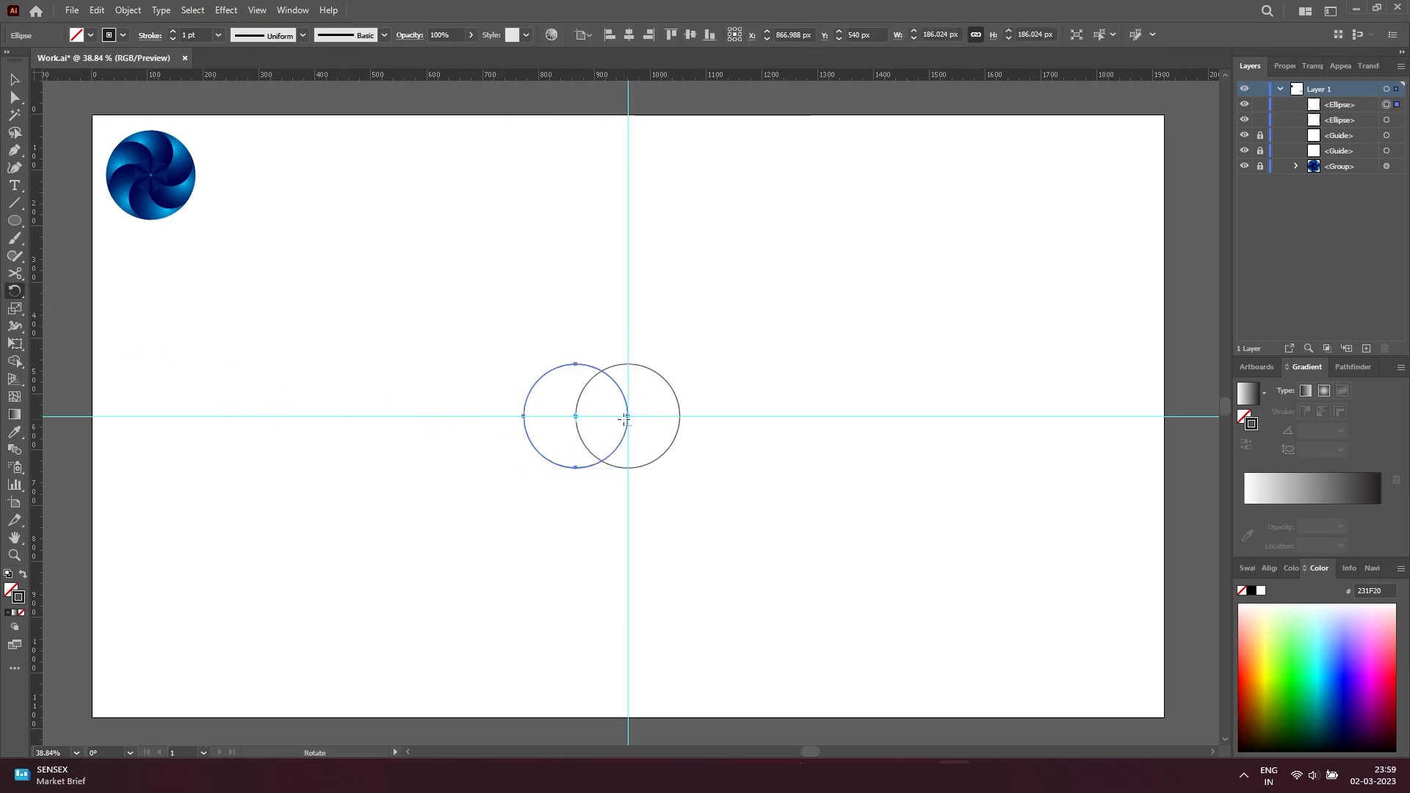
{"action": "left_click", "coordinate": [628, 416], "text": "alt"}
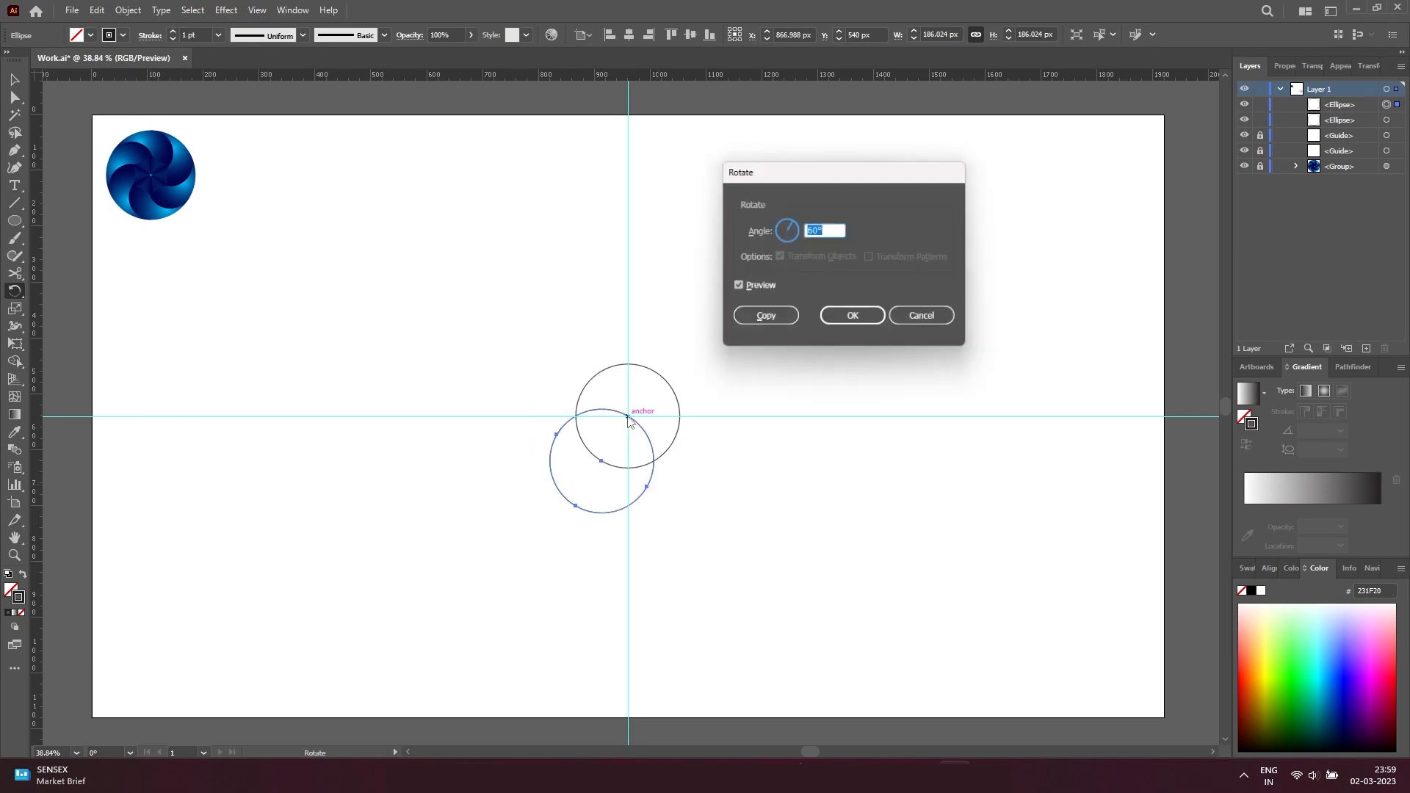
{"action": "left_click", "coordinate": [780, 316]}
{"action": "key", "text": "ctrl+d"}
{"action": "key", "text": "ctrl+d"}
{"action": "key", "text": "ctrl+d"}
{"action": "key", "text": "ctrl+d"}
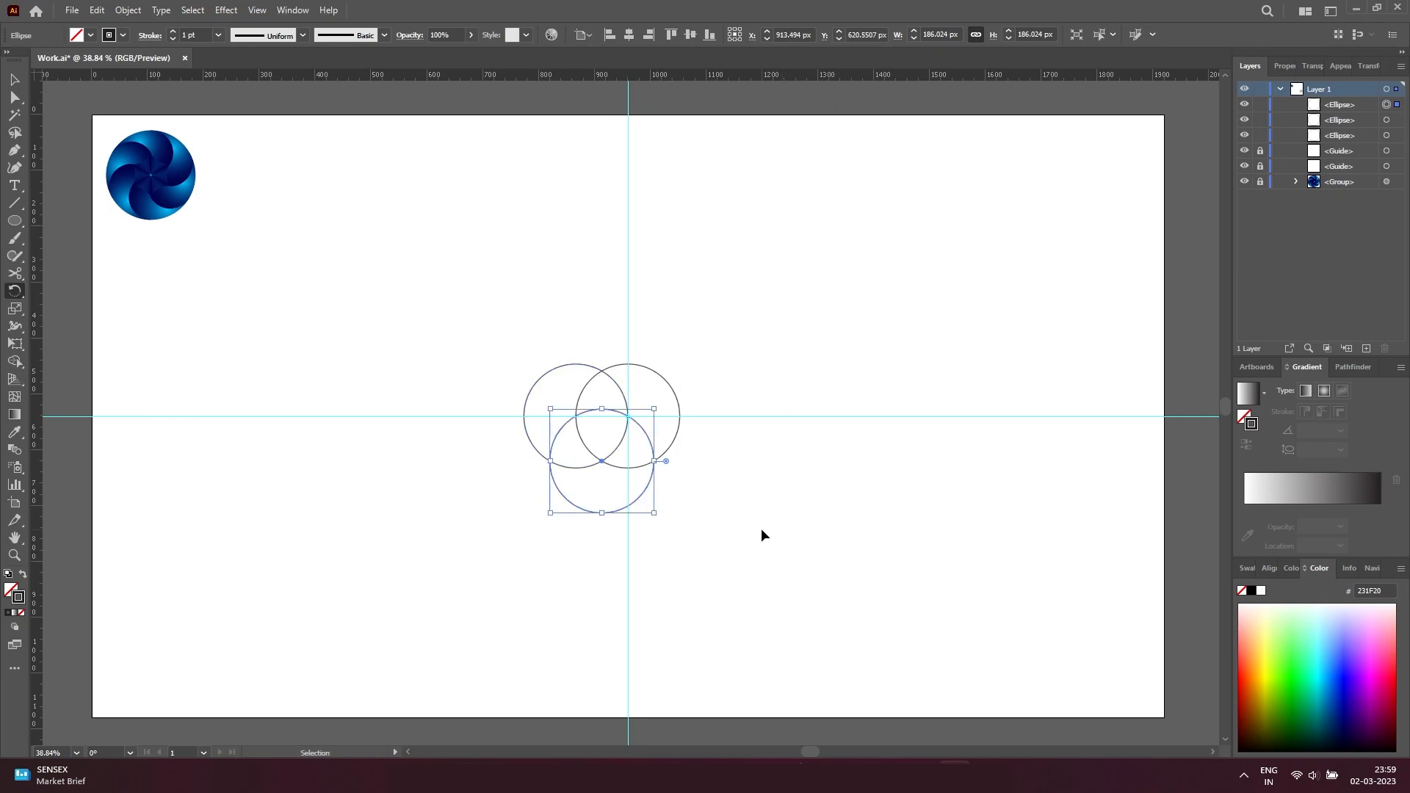
{"action": "key", "text": "v"}
{"action": "left_click", "coordinate": [716, 534]}
- Duplicate the central circle in front and scale the copy from its center until it encloses the ring of circles
{"action": "left_click", "coordinate": [667, 458]}
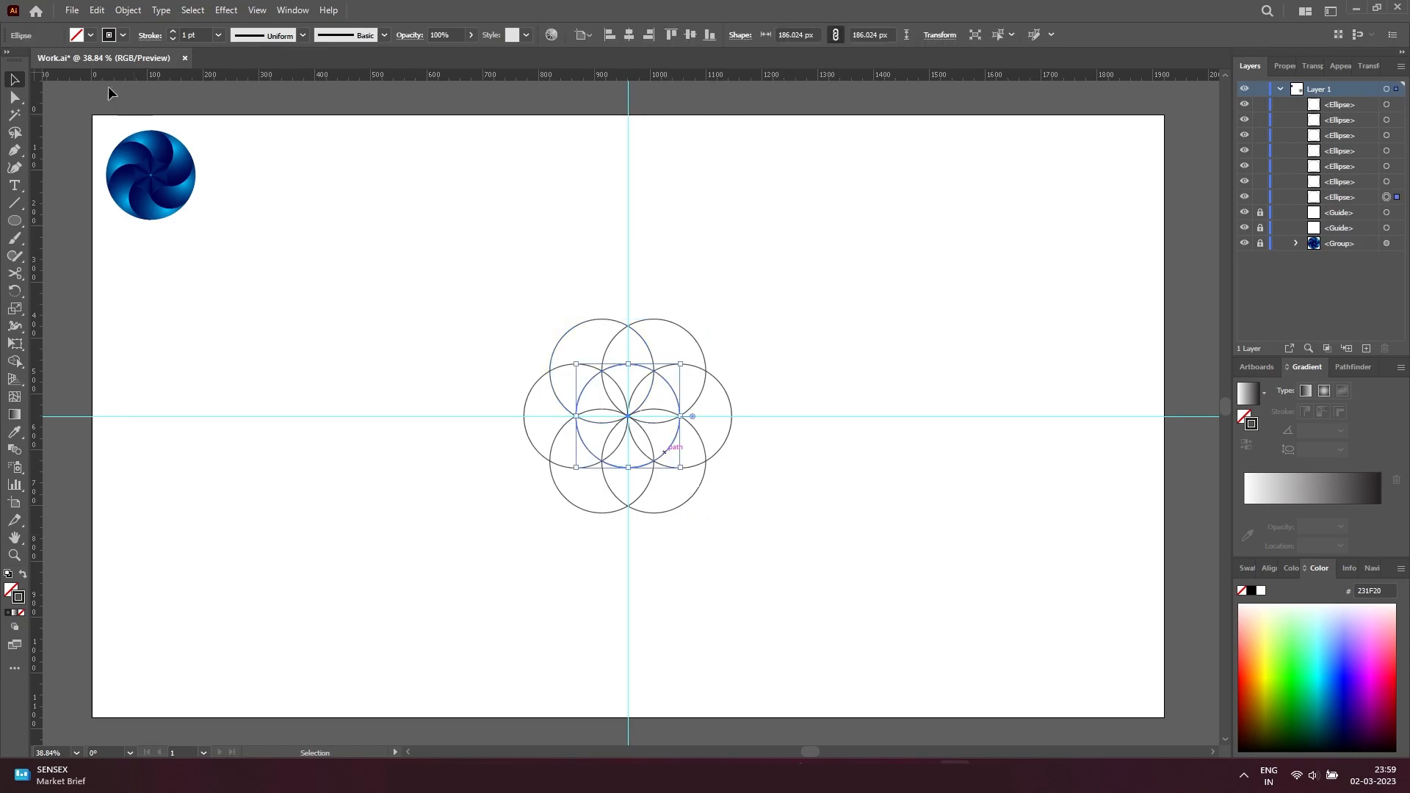
{"action": "left_click", "coordinate": [97, 12]}
{"action": "left_click", "coordinate": [97, 12]}
{"action": "left_click", "coordinate": [97, 11]}
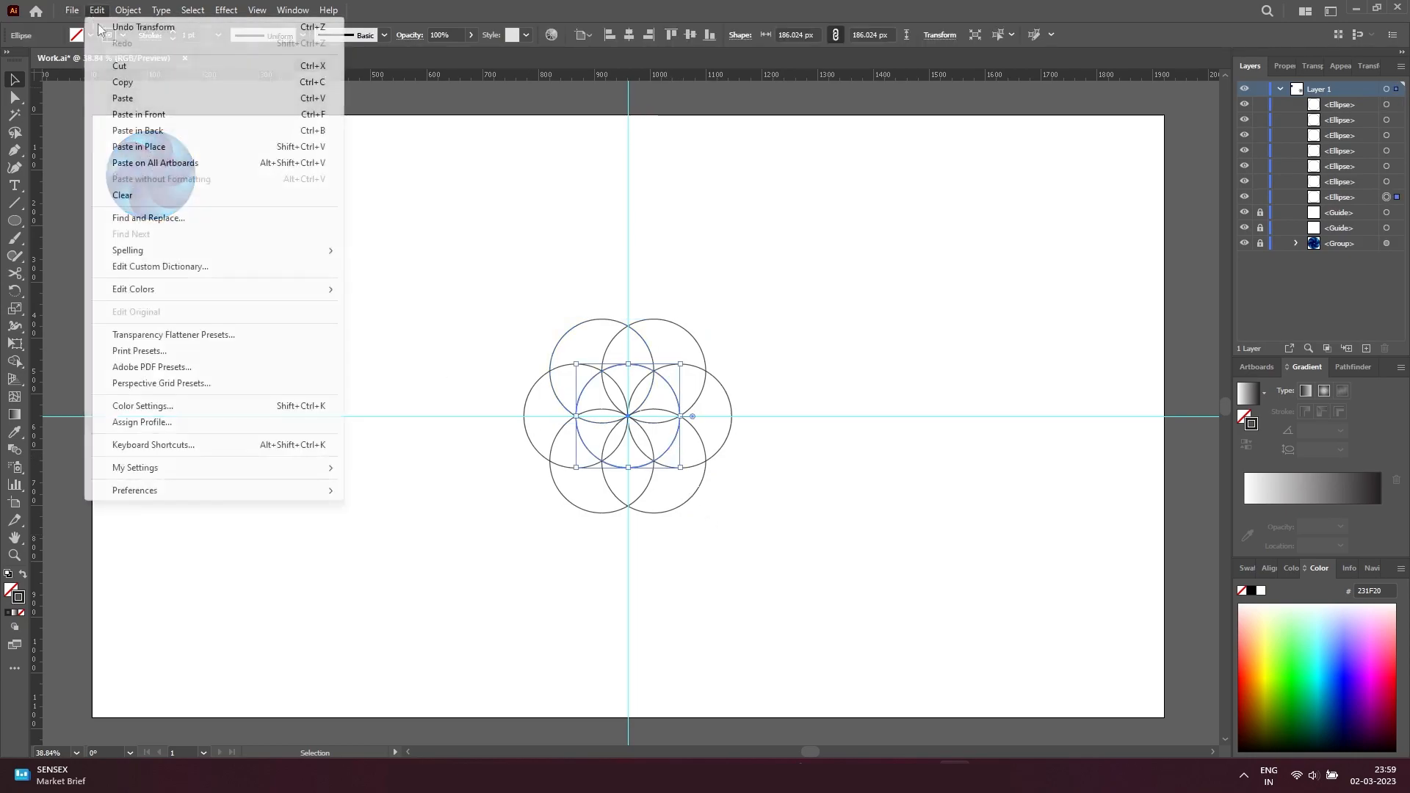
{"action": "left_click", "coordinate": [139, 114]}
{"action": "left_click_drag", "start_coordinate": [680, 467], "coordinate": [740, 523]}
{"action": "key", "text": "i"}
{"action": "left_click", "coordinate": [700, 434]}
{"action": "key", "text": "v"}
{"action": "left_click", "coordinate": [767, 547]}
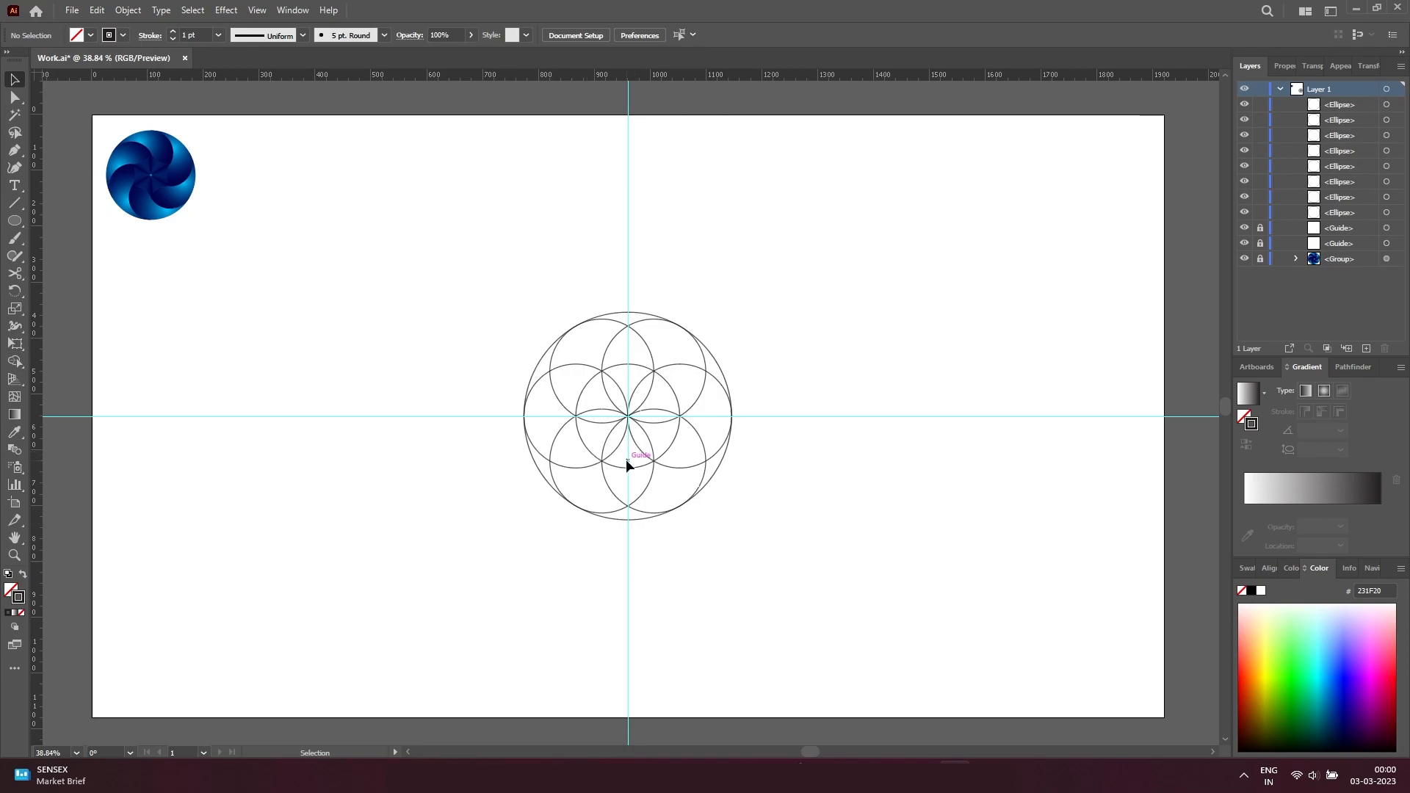
- Duplicate the small central circle in front and move the copy up so its center meets the upper circles' intersection
{"action": "left_click", "coordinate": [645, 467]}
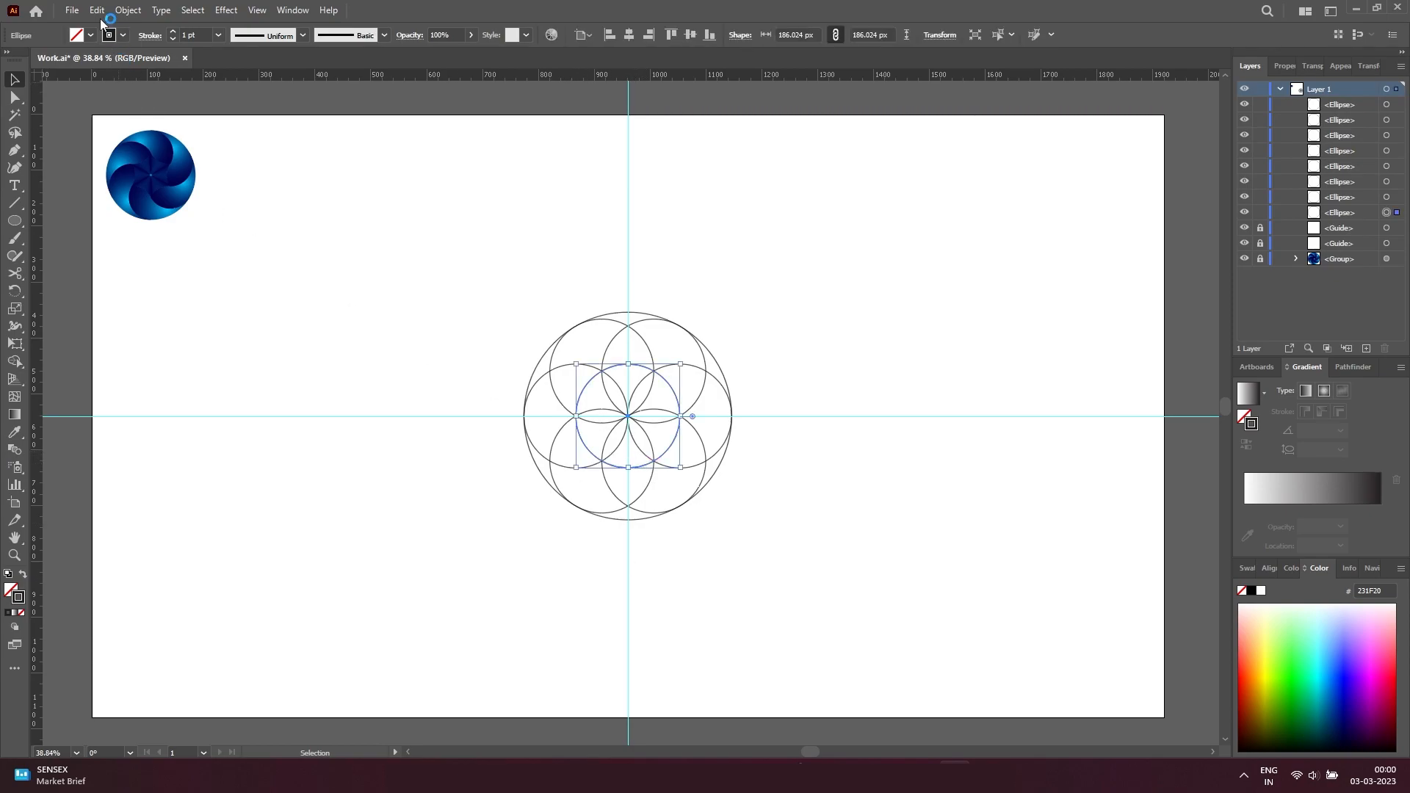
{"action": "left_click", "coordinate": [101, 19]}
{"action": "left_click", "coordinate": [139, 83]}
{"action": "left_click", "coordinate": [99, 16]}
{"action": "left_click", "coordinate": [125, 112]}
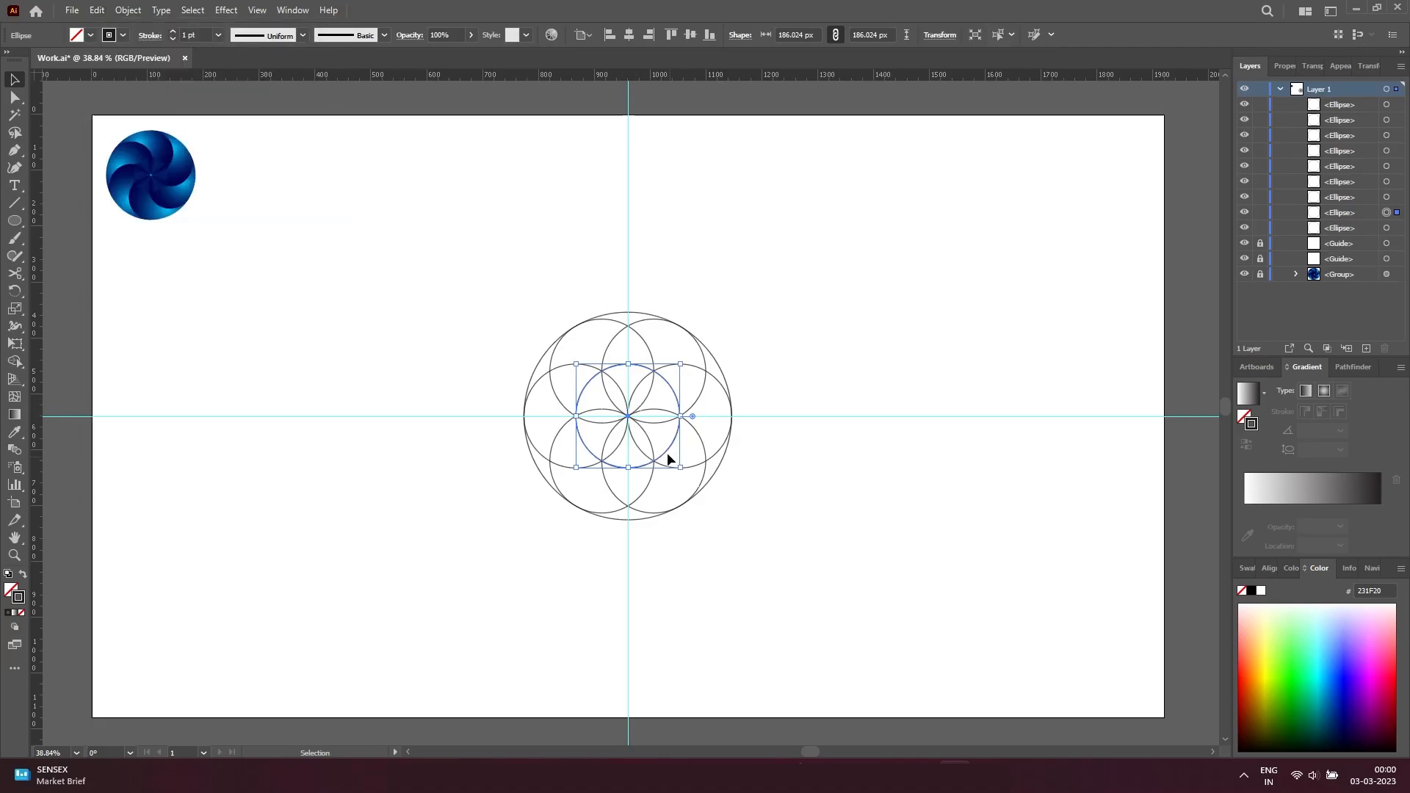
{"action": "left_click_drag", "start_coordinate": [667, 455], "coordinate": [666, 363]}
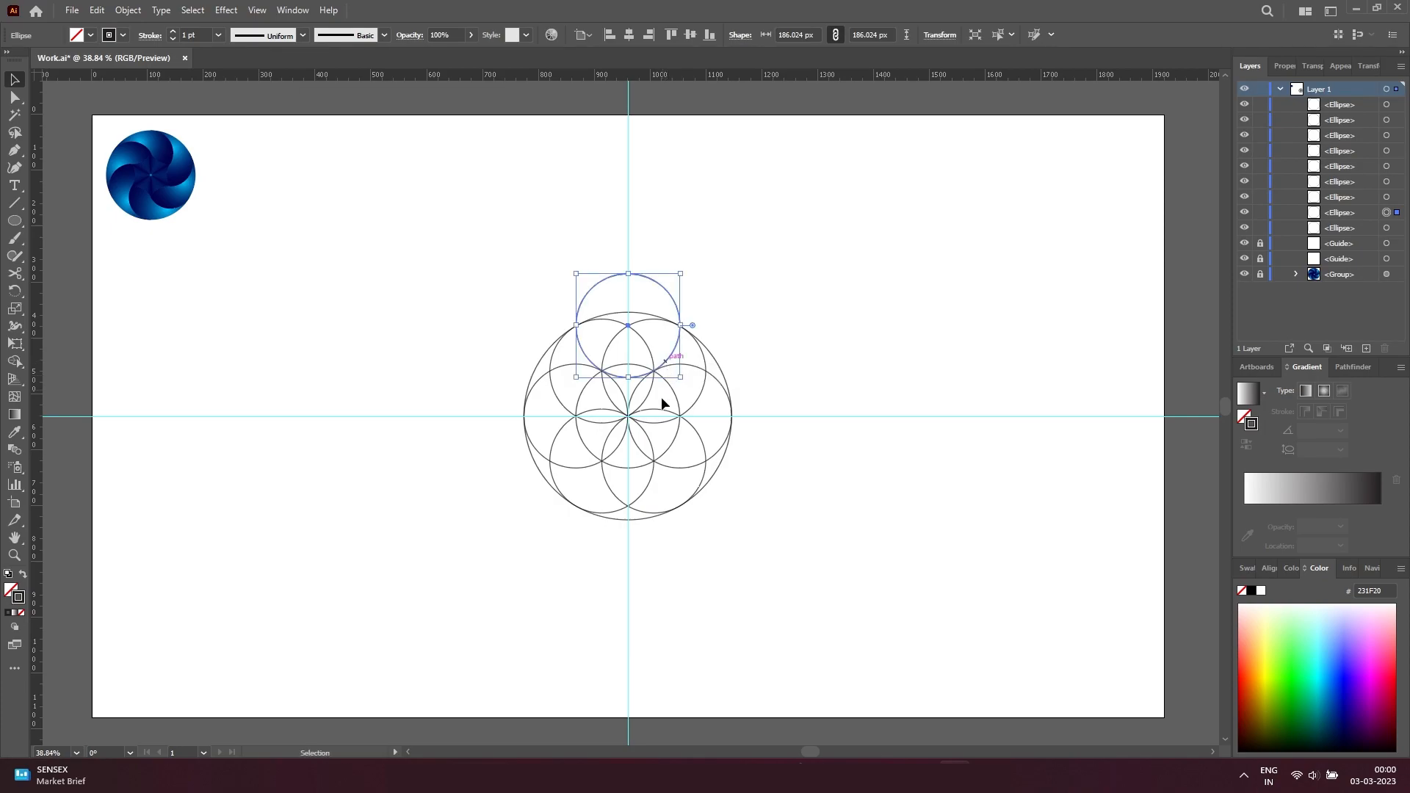
- Rotate copies of the top circle by 60° about the guide intersection to complete an outer ring of circles
{"action": "key", "text": "r"}
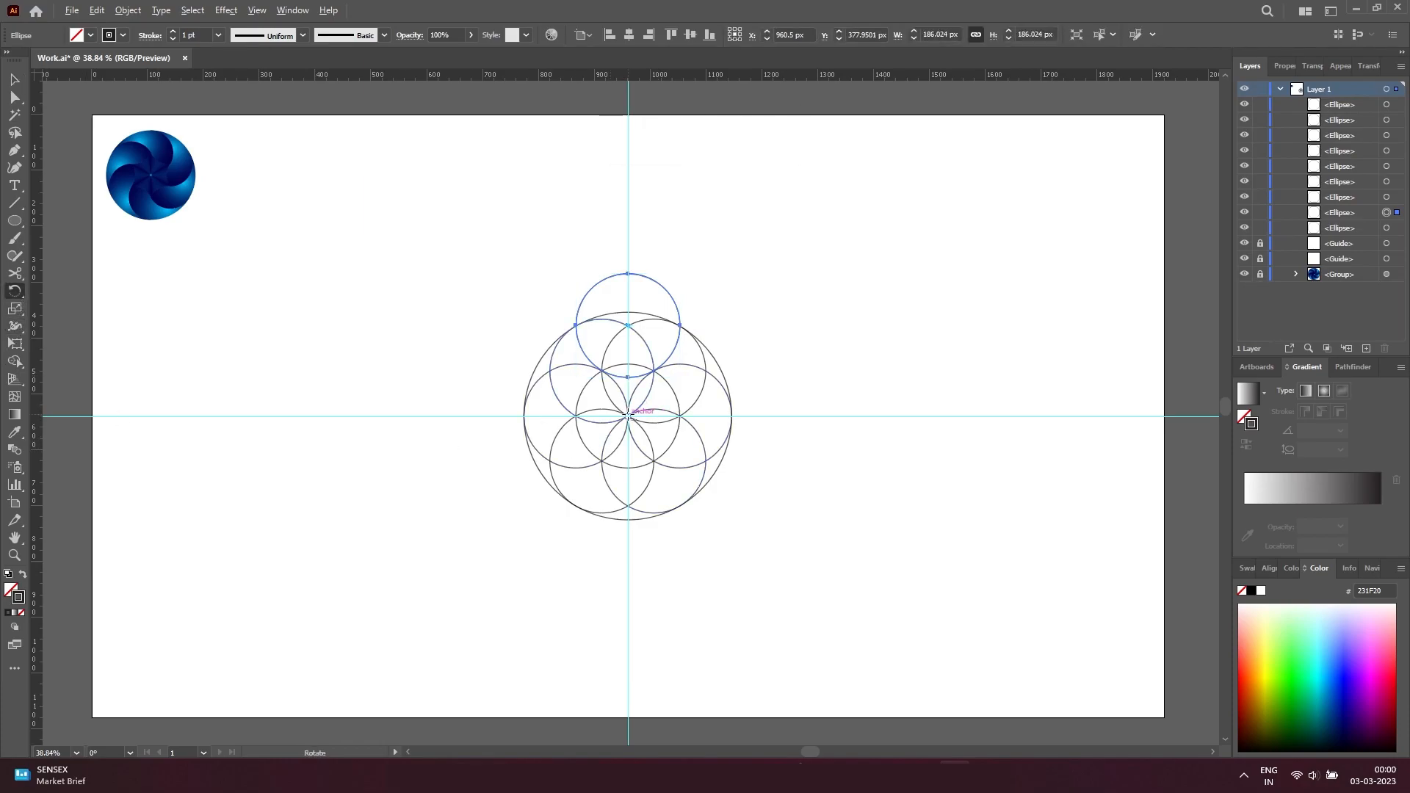
{"action": "left_click", "coordinate": [628, 415], "text": "alt"}
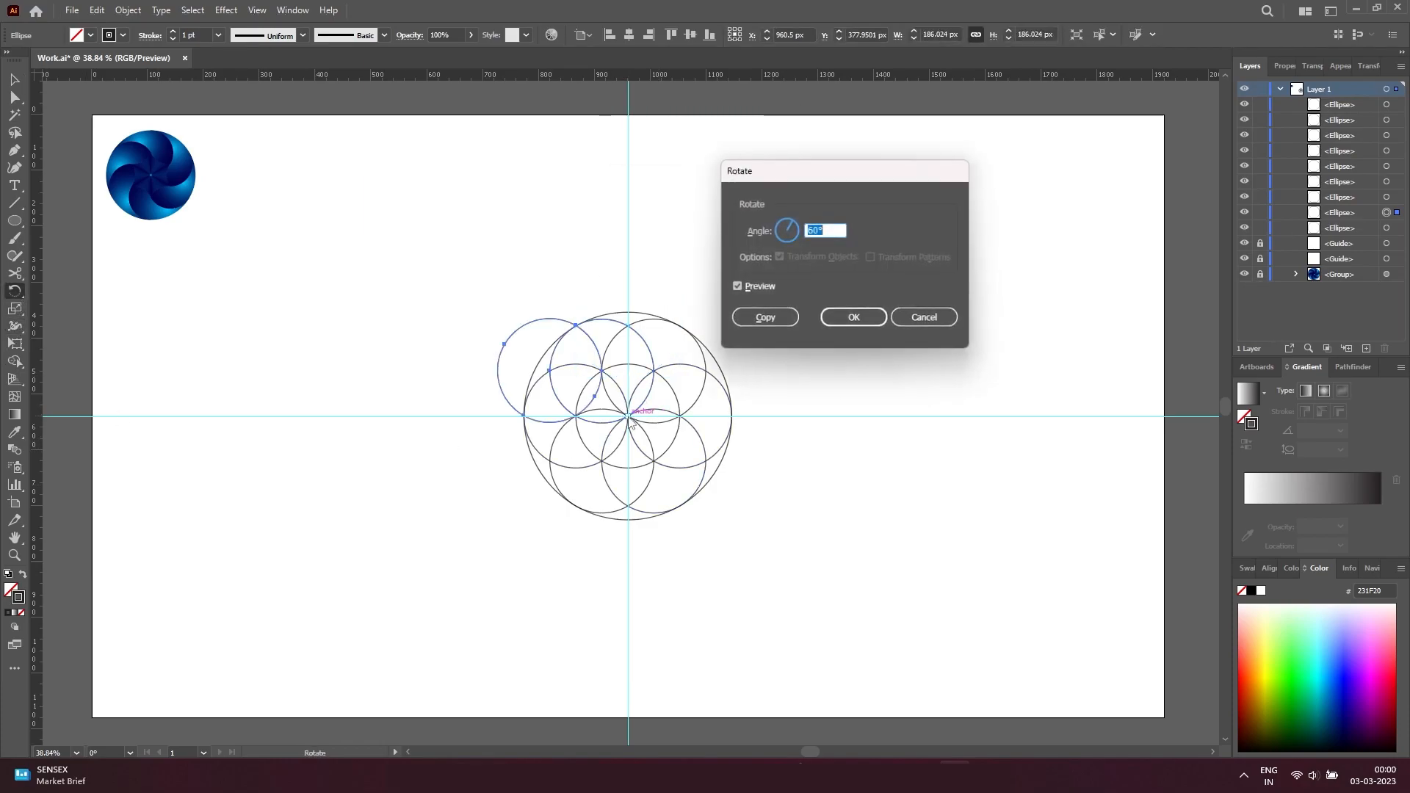
{"action": "left_click", "coordinate": [765, 318]}
{"action": "key", "text": "ctrl+d"}
{"action": "key", "text": "ctrl+d"}
{"action": "key", "text": "ctrl+d"}
{"action": "key", "text": "ctrl+d"}
{"action": "key", "text": "ctrl+d"}
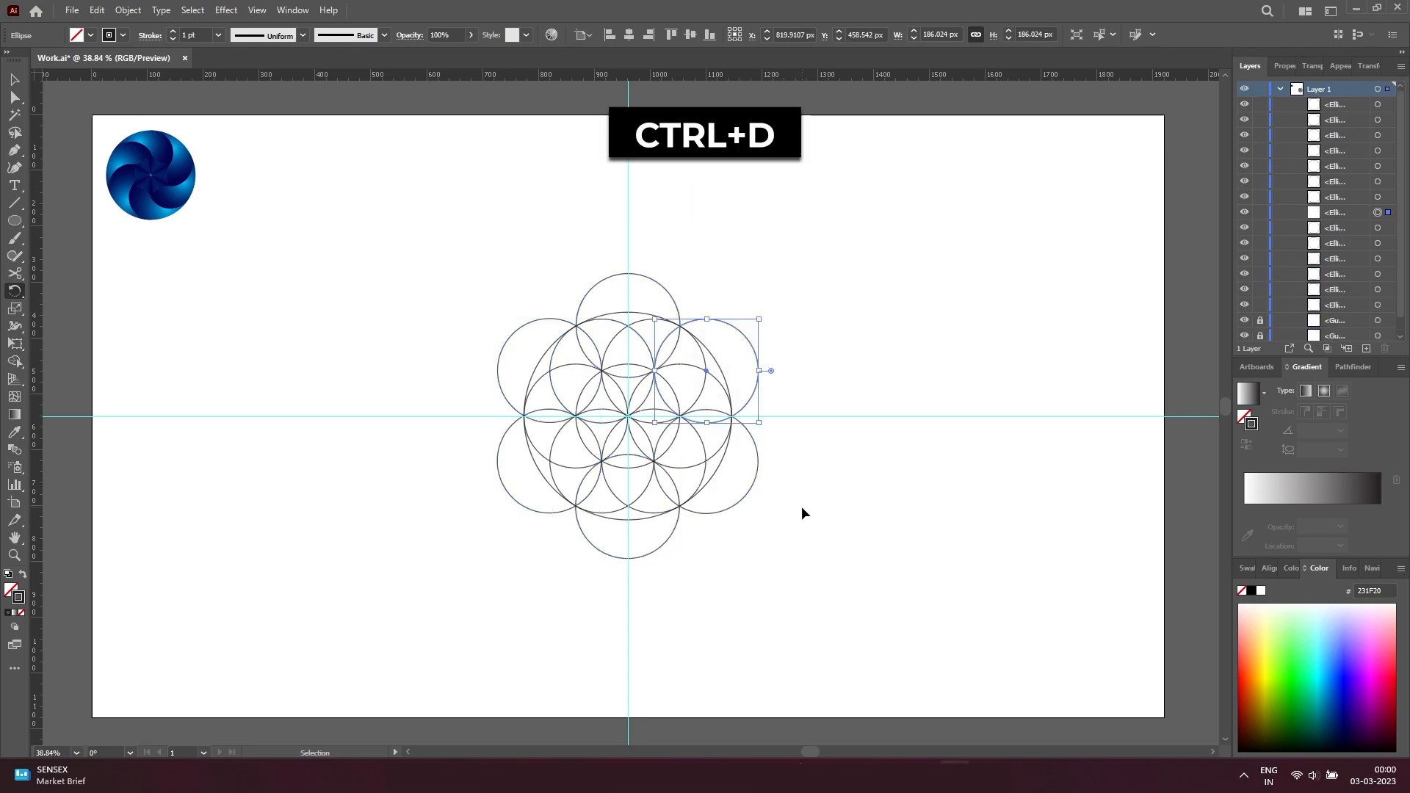
- Select all the construction circles for the Shape Builder and set a yellow-to-red gradient fill with no stroke
{"action": "key", "text": "v"}
{"action": "left_click_drag", "start_coordinate": [802, 604], "coordinate": [441, 213]}
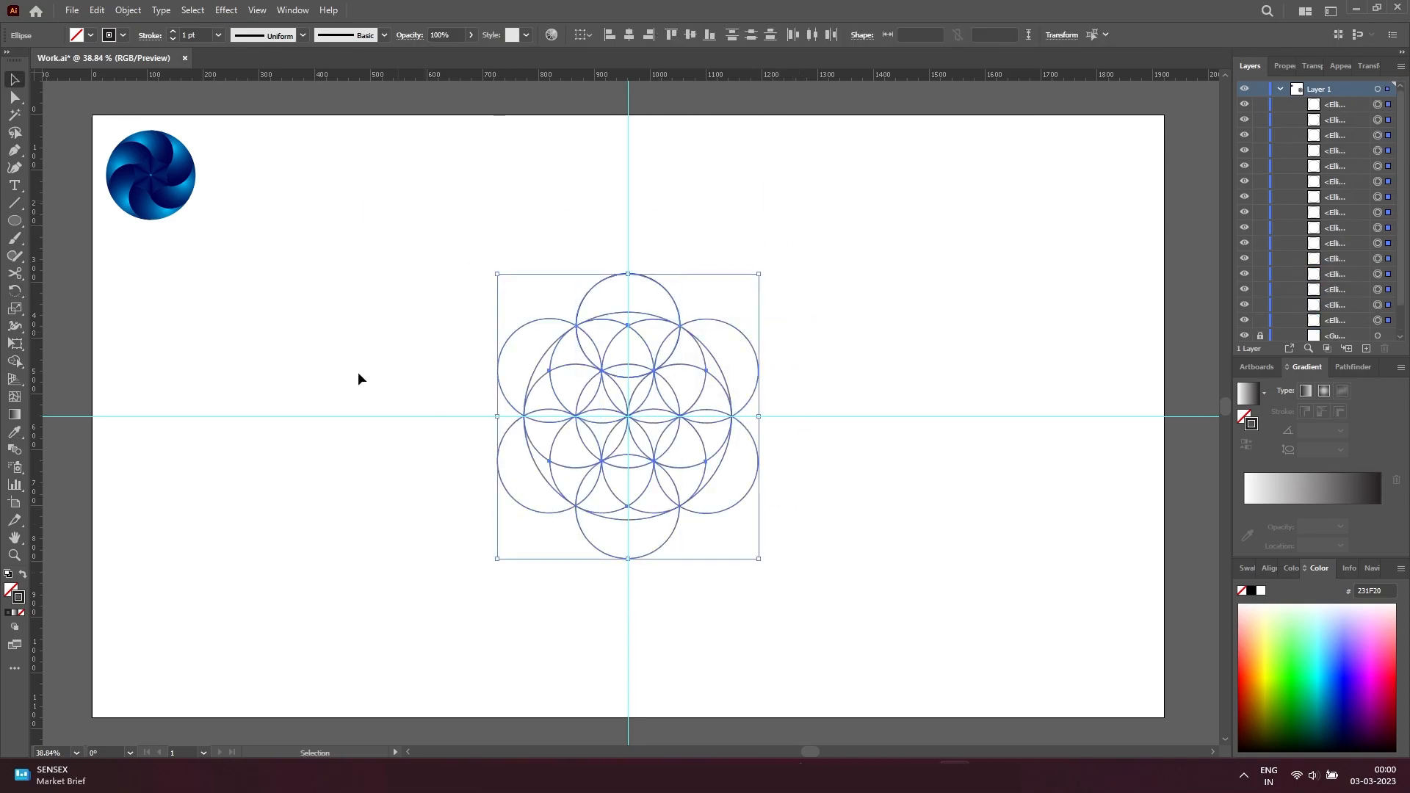
{"action": "left_click", "coordinate": [16, 364]}
{"action": "left_click", "coordinate": [19, 602]}
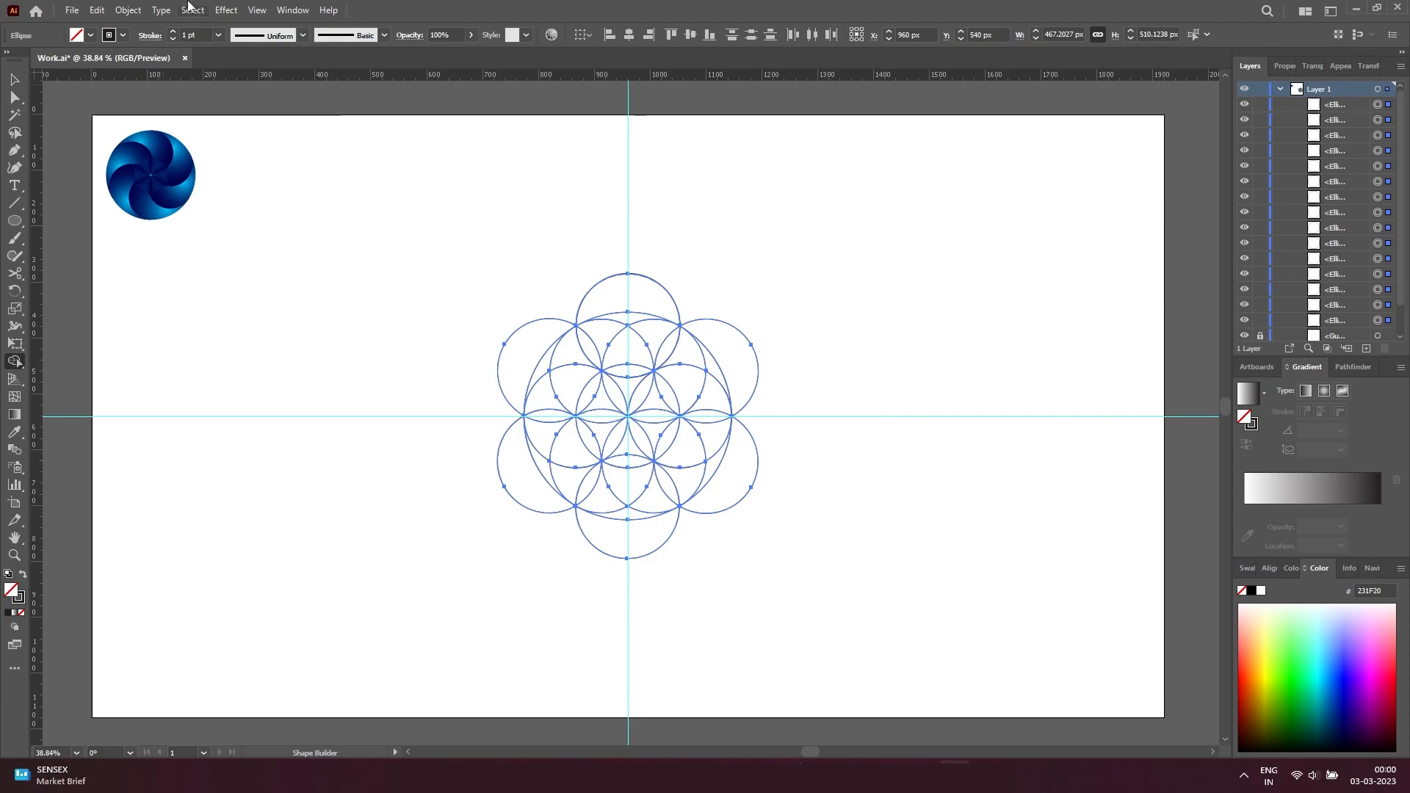
{"action": "left_click", "coordinate": [91, 35]}
{"action": "left_click", "coordinate": [24, 93]}
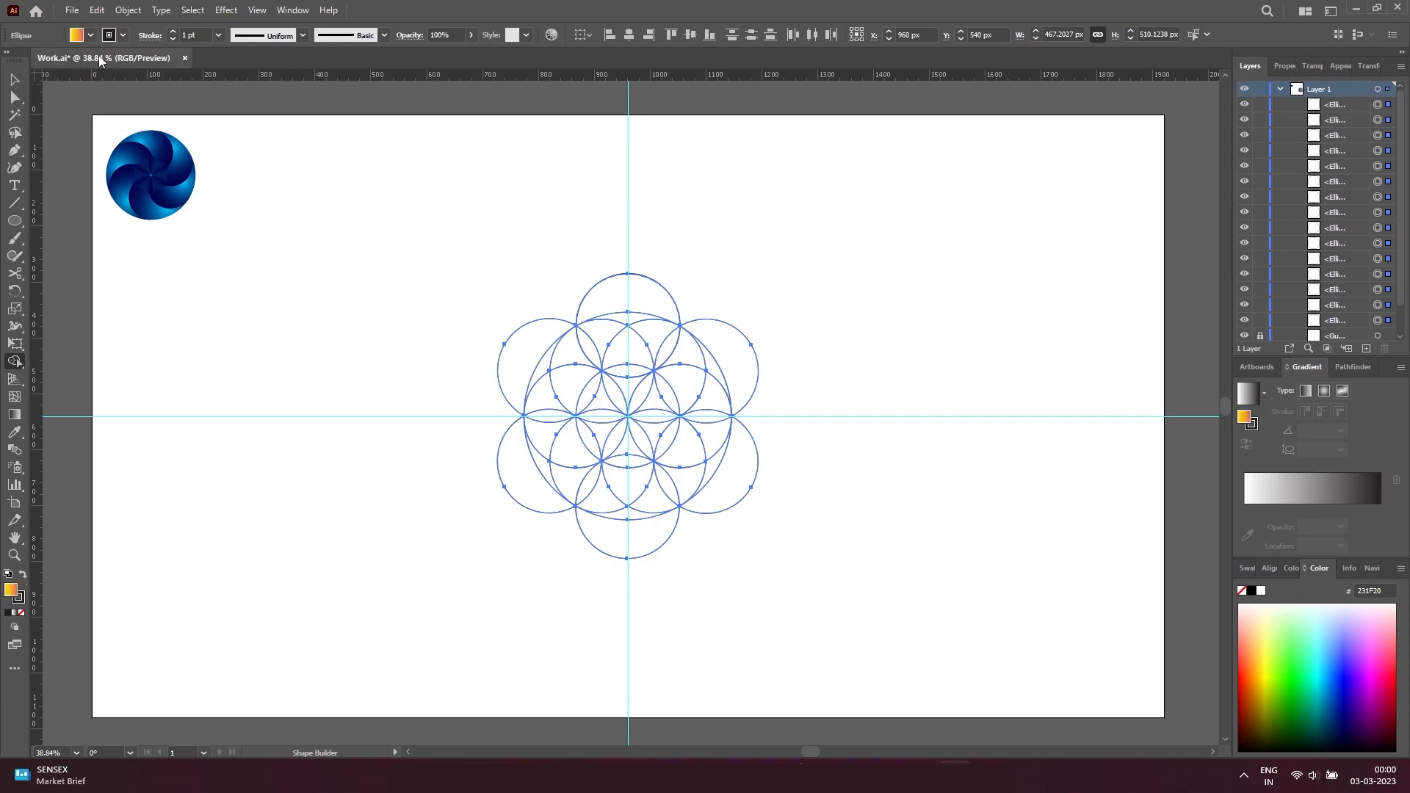
{"action": "left_click", "coordinate": [123, 36]}
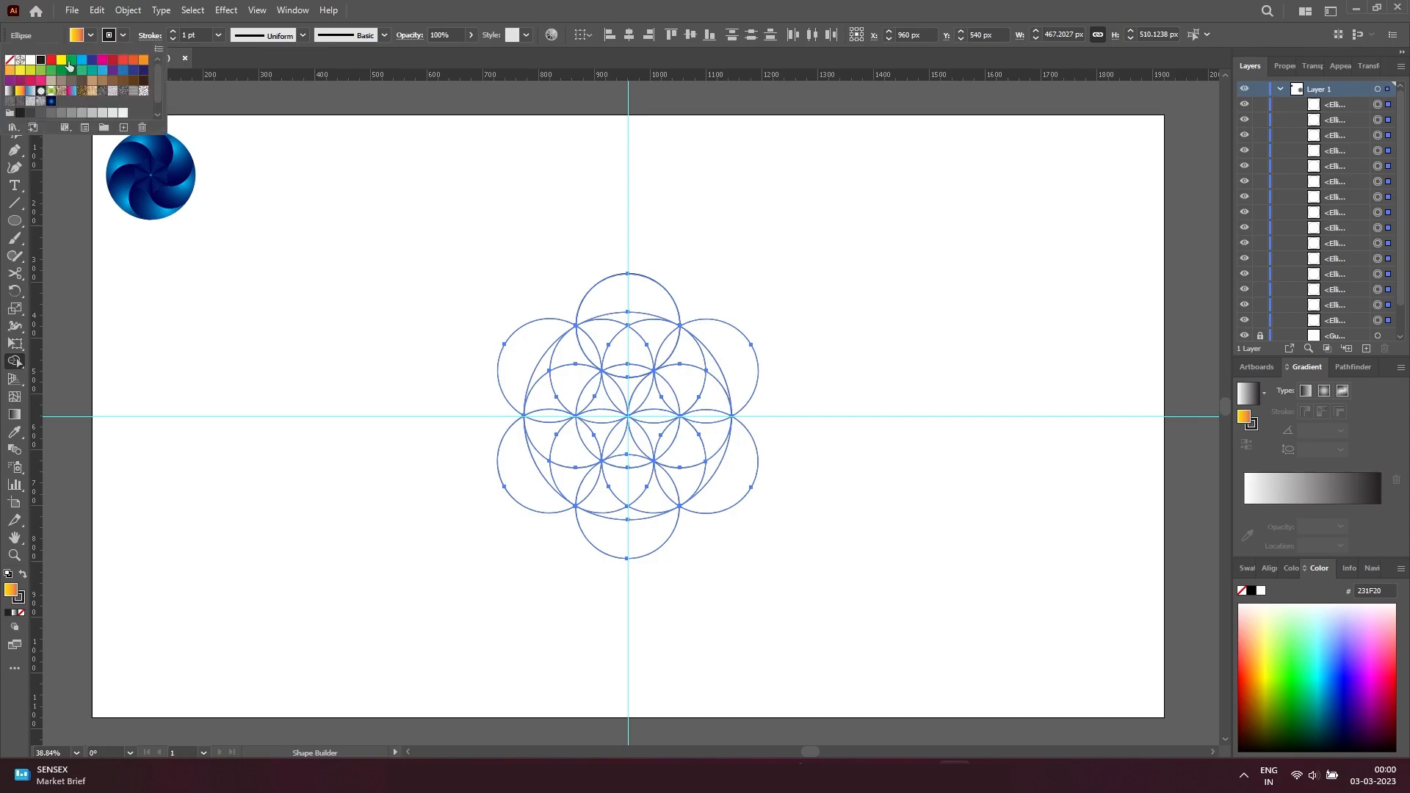
{"action": "left_click", "coordinate": [10, 61]}
{"action": "key", "text": "shift+m"}
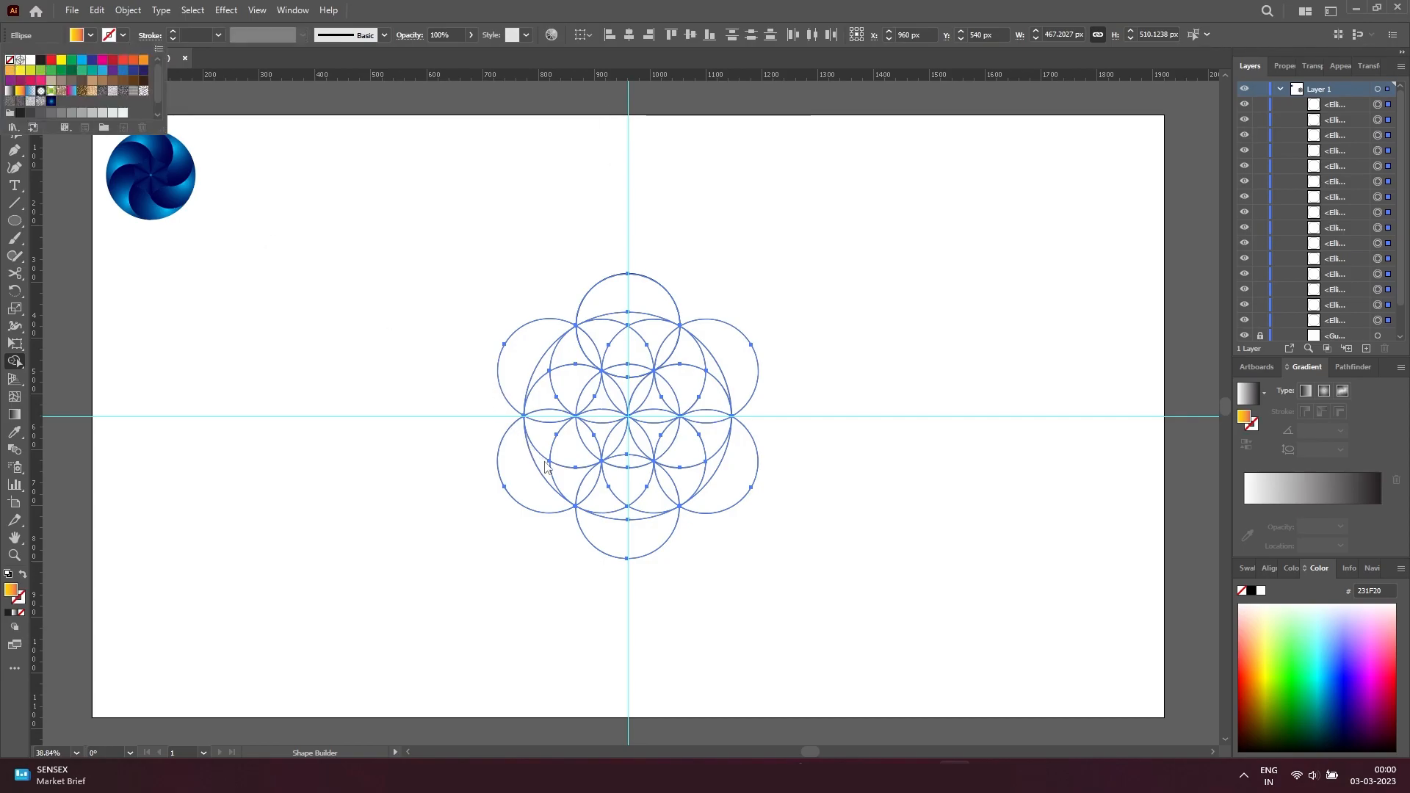
- Merge the adjoining regions on the pattern's left side into one curved petal with Shape Builder and cut it out
{"action": "mouse_move", "coordinate": [541, 465]}
{"action": "left_mouse_down"}
{"action": "mouse_move", "coordinate": [532, 425]}
{"action": "mouse_move", "coordinate": [547, 392]}
{"action": "mouse_move", "coordinate": [587, 394]}
{"action": "left_mouse_up"}
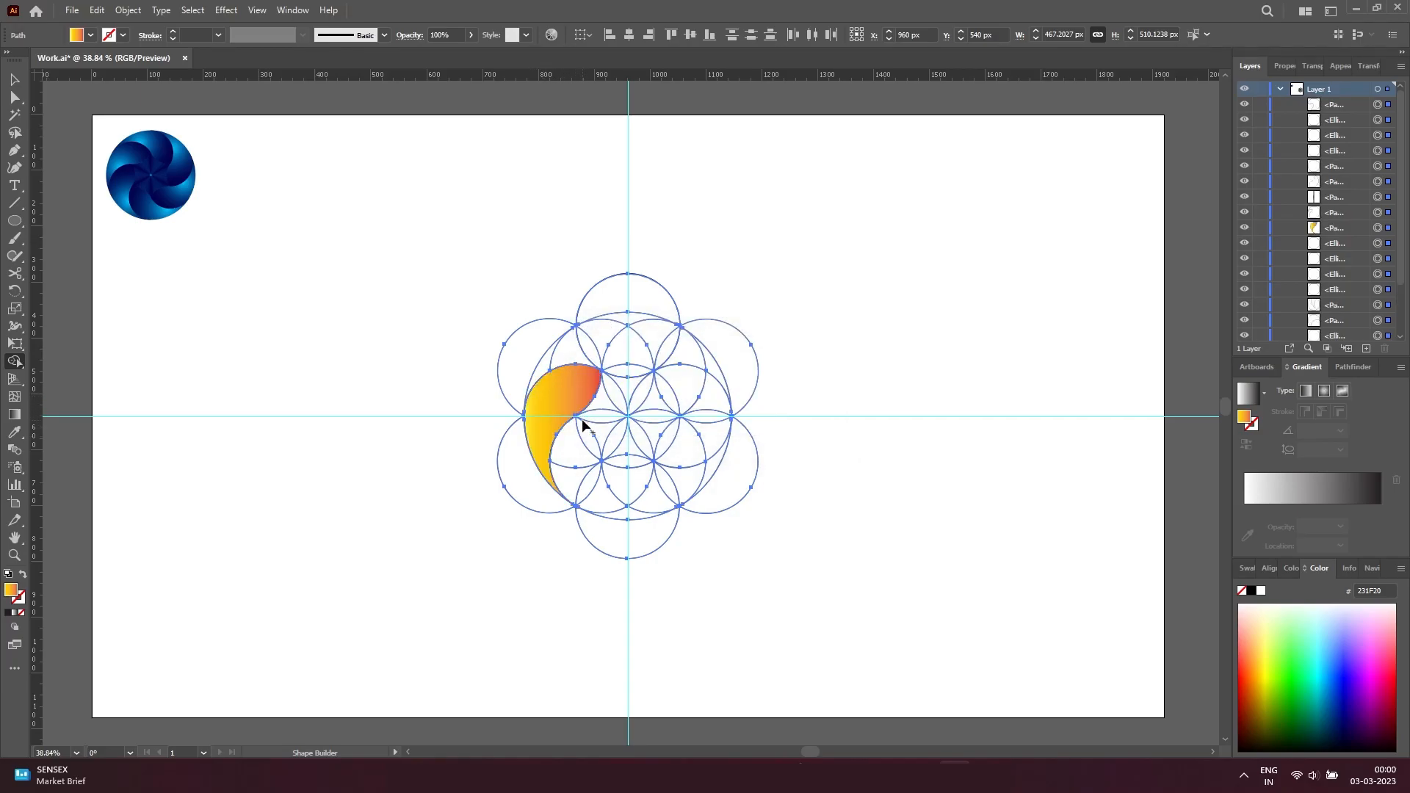
{"action": "key", "text": "ctrl"}
{"action": "left_click", "coordinate": [15, 97]}
{"action": "left_click", "coordinate": [331, 370]}
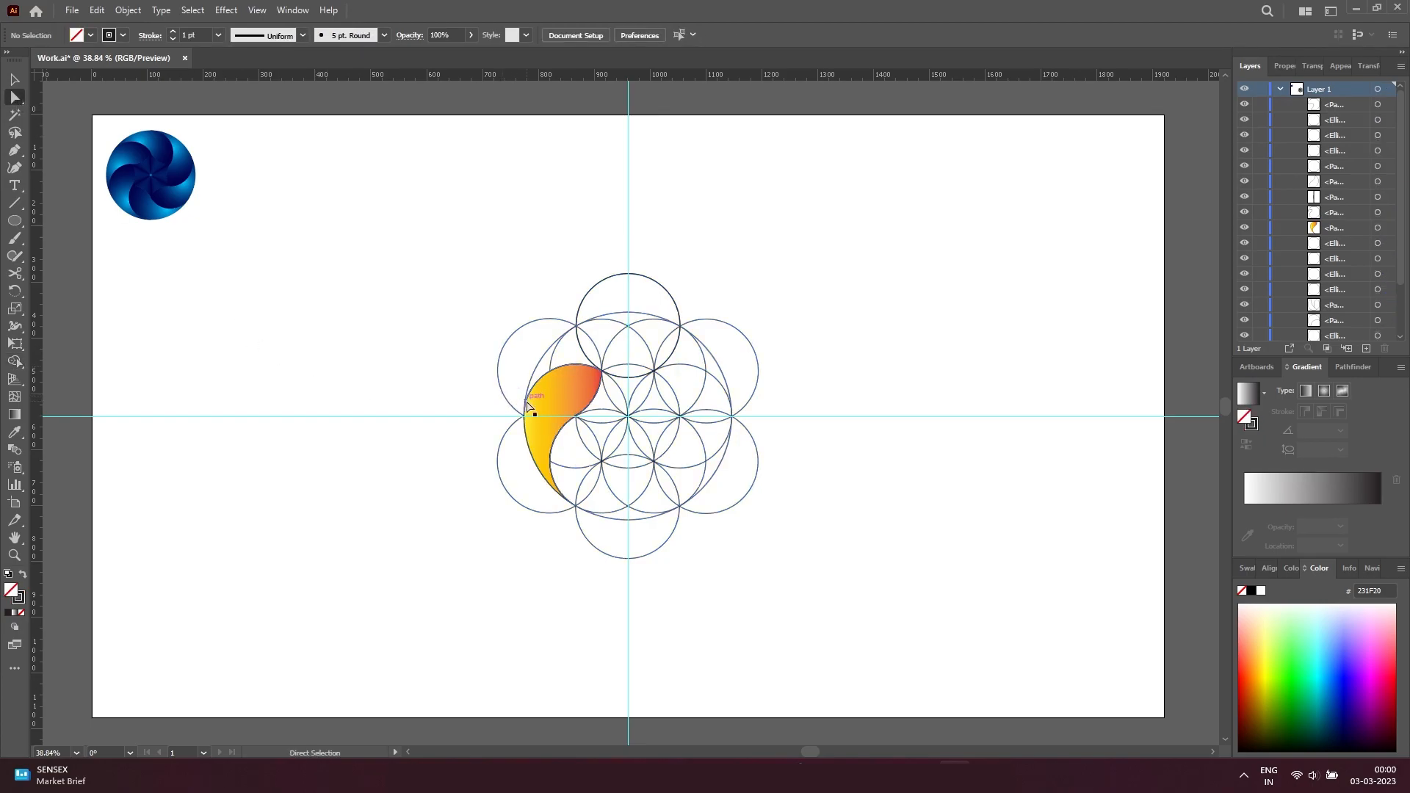
{"action": "left_click", "coordinate": [548, 408]}
{"action": "left_click", "coordinate": [96, 10]}
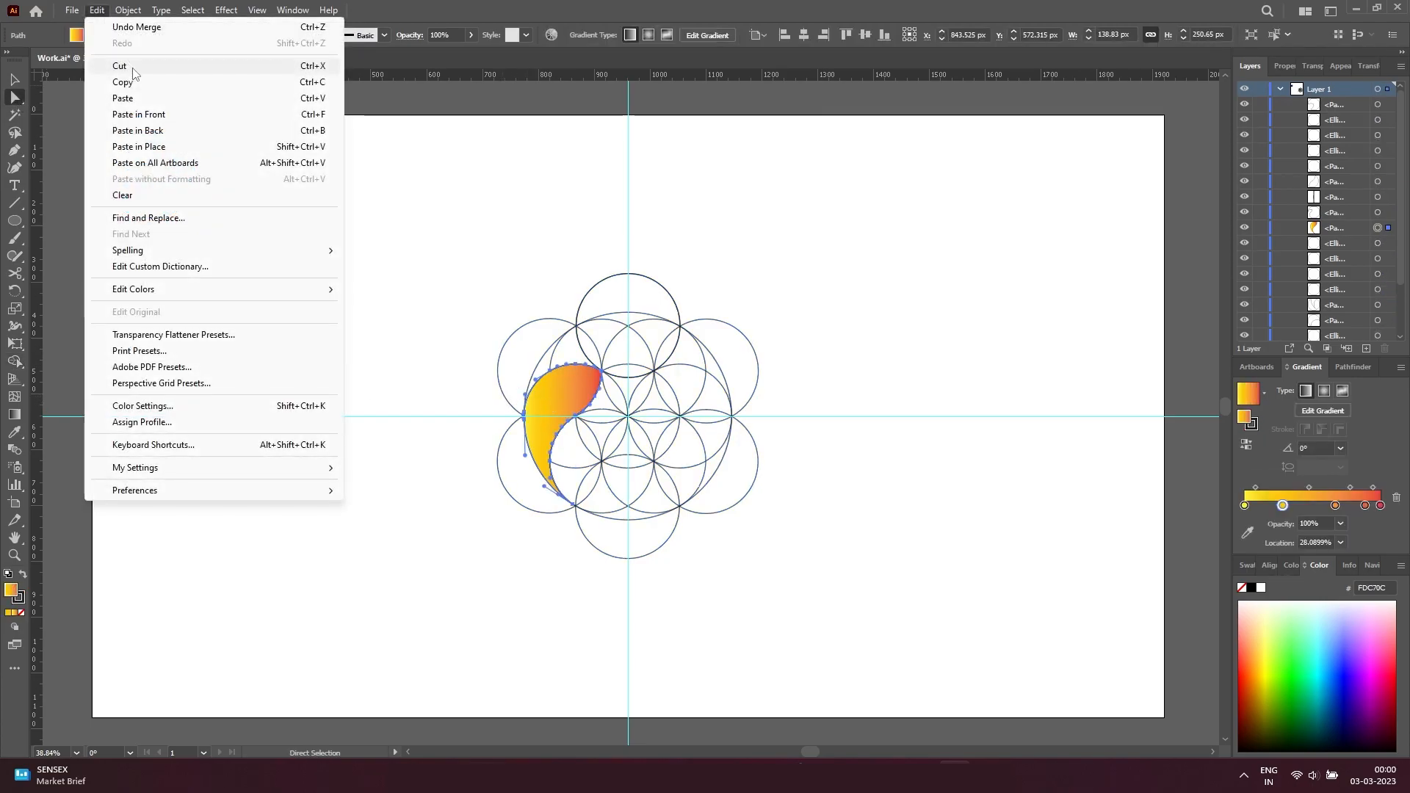
{"action": "left_click", "coordinate": [117, 63]}
- Delete all the remaining construction circles and paste the cut petal back in front at its original position
{"action": "key", "text": "v"}
{"action": "left_click_drag", "start_coordinate": [777, 556], "coordinate": [407, 173]}
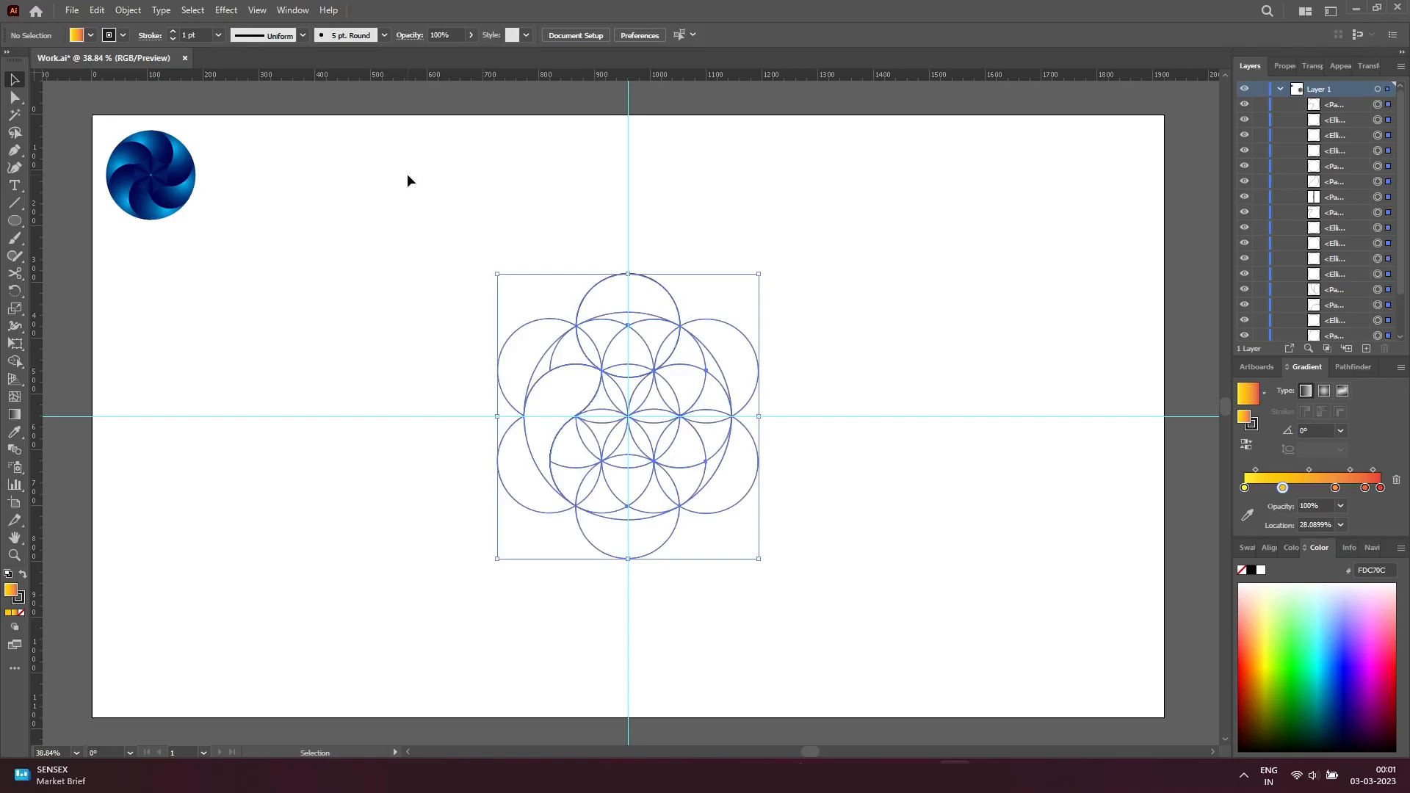
{"action": "key", "text": "Delete"}
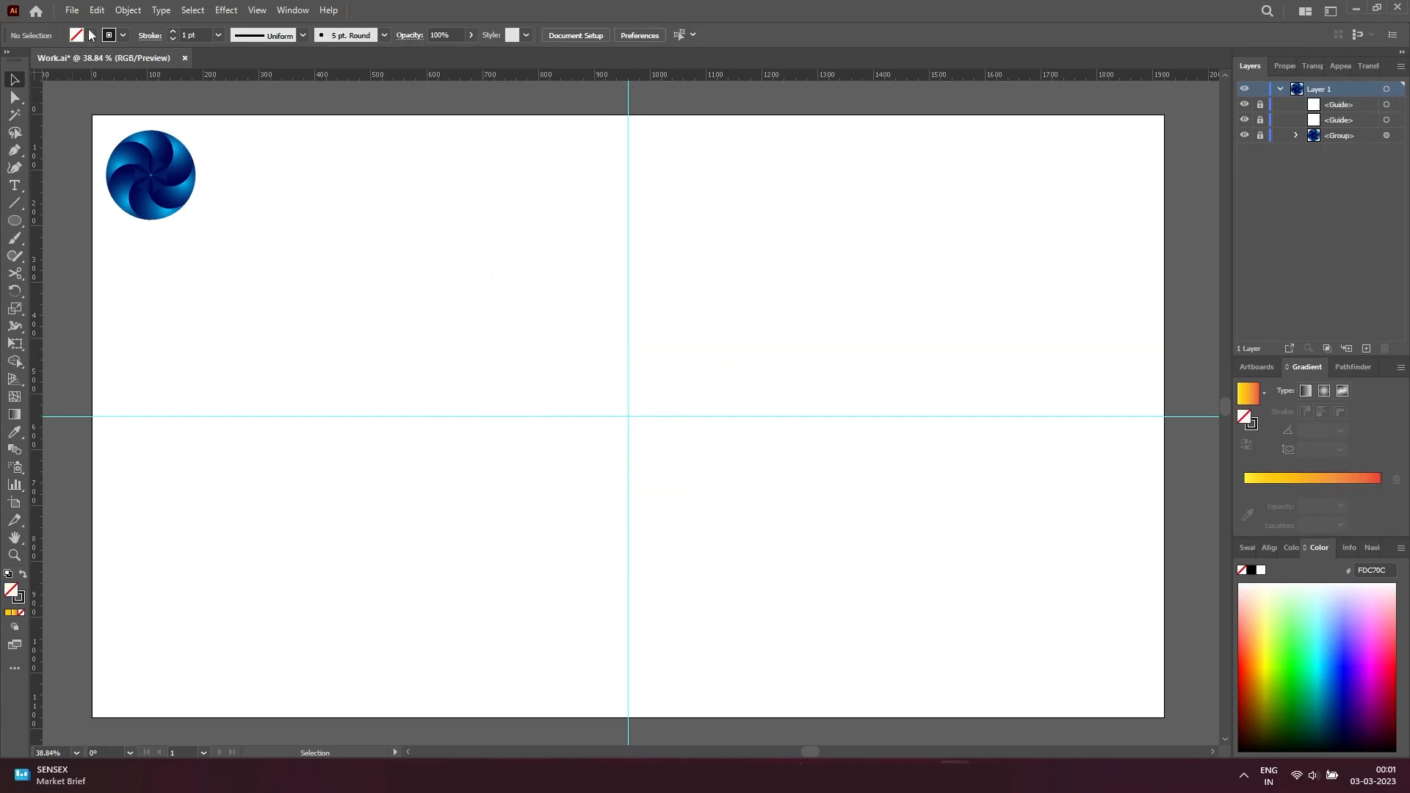
{"action": "left_click", "coordinate": [98, 11]}
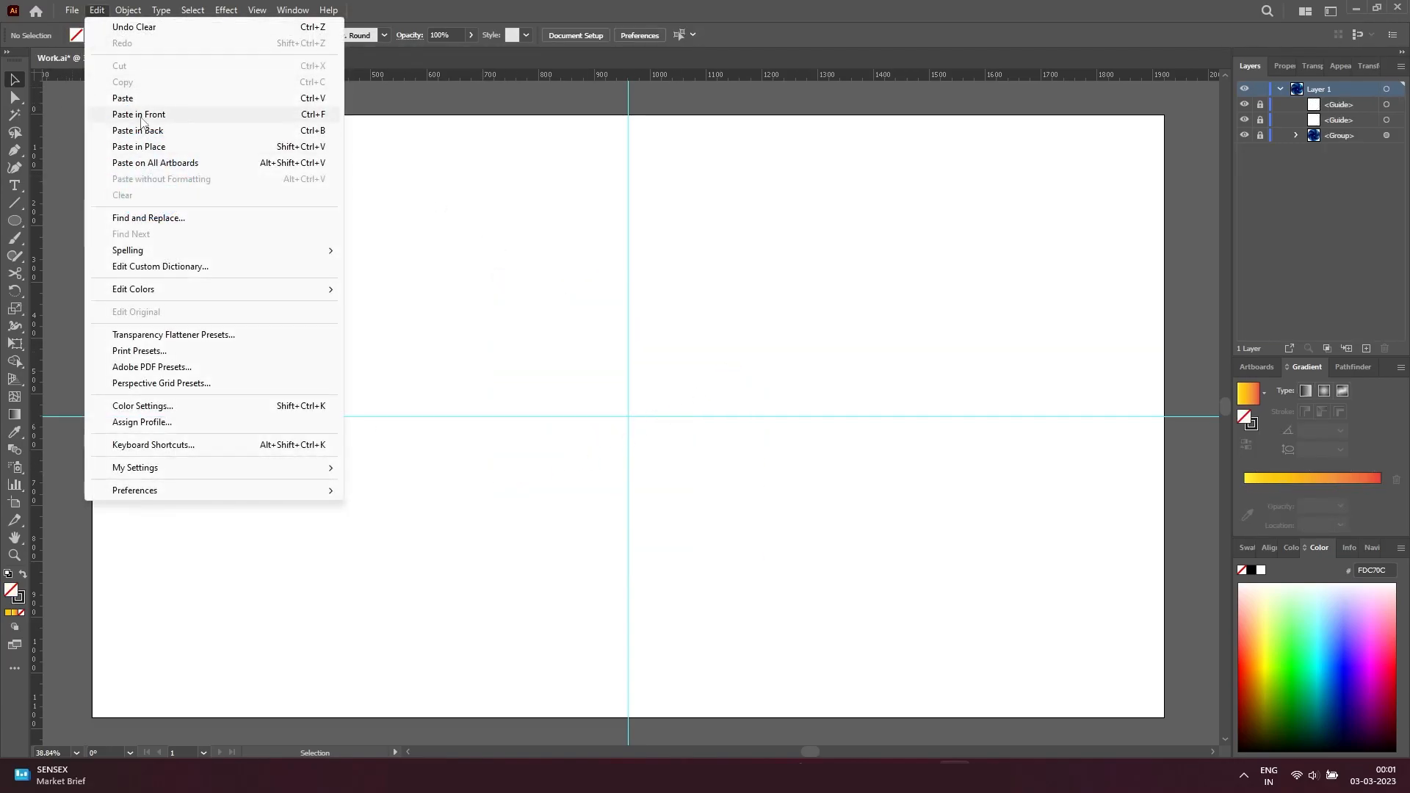
{"action": "left_click", "coordinate": [140, 115]}
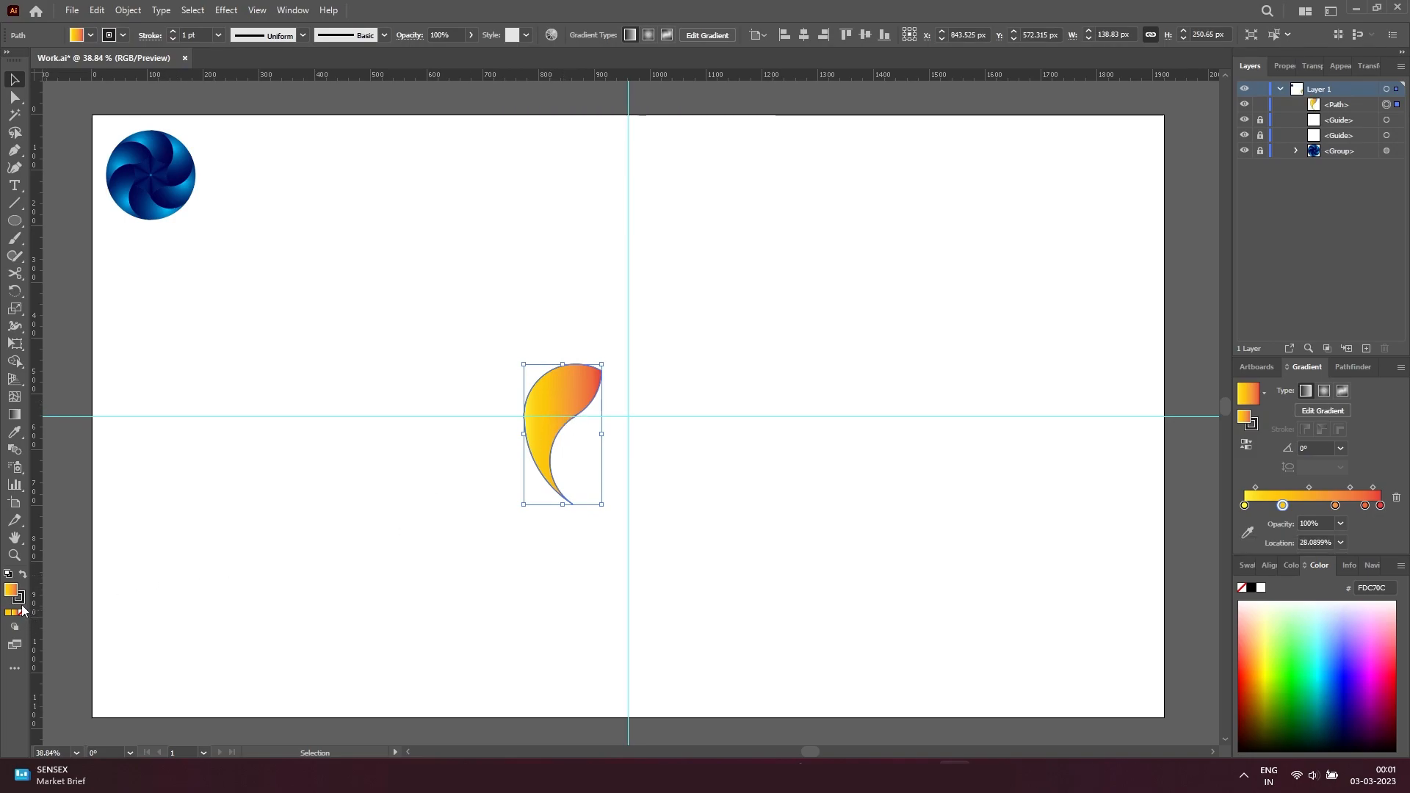
- Remove the petal's stroke, keeping the gradient fill active
{"action": "key", "text": "x"}
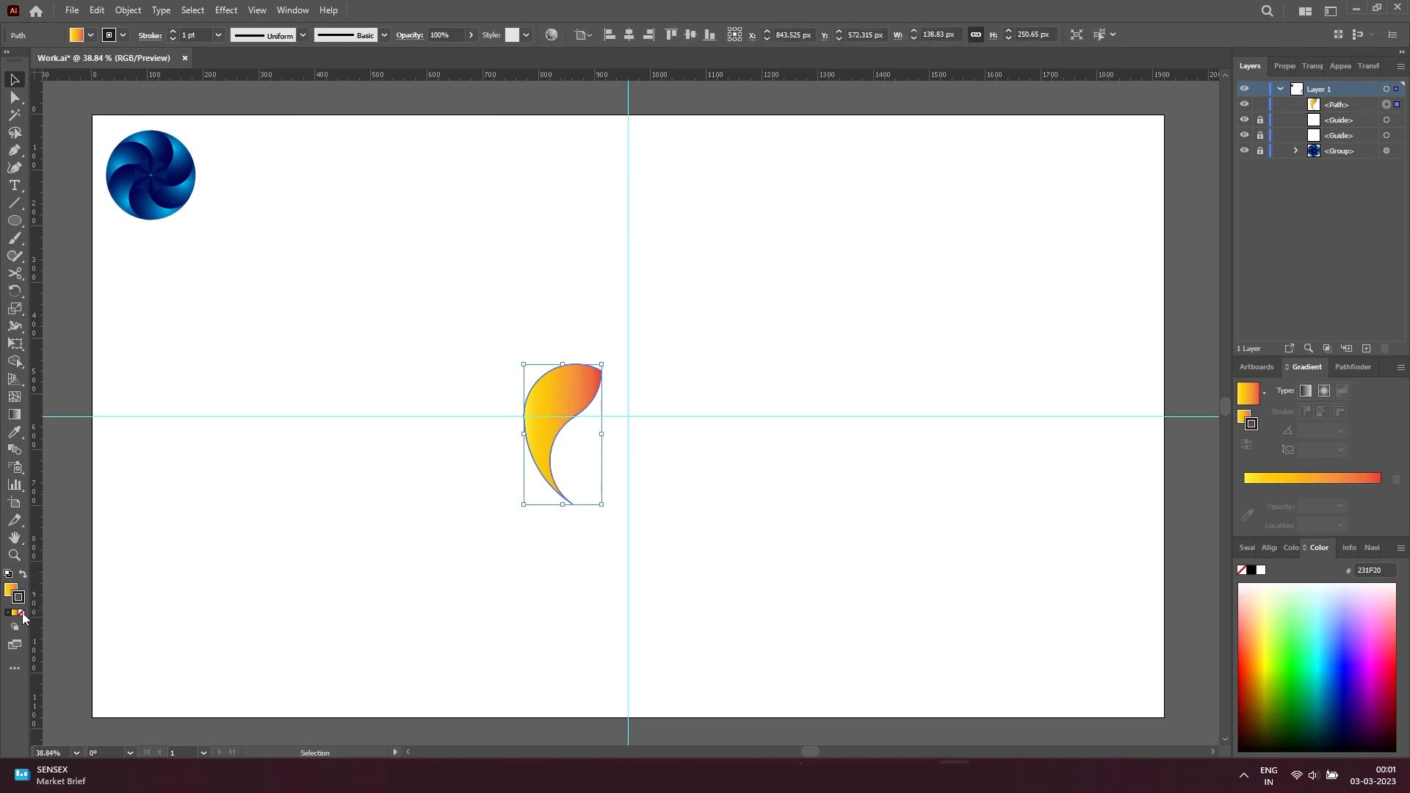
{"action": "left_click", "coordinate": [21, 613]}
{"action": "key", "text": "x"}
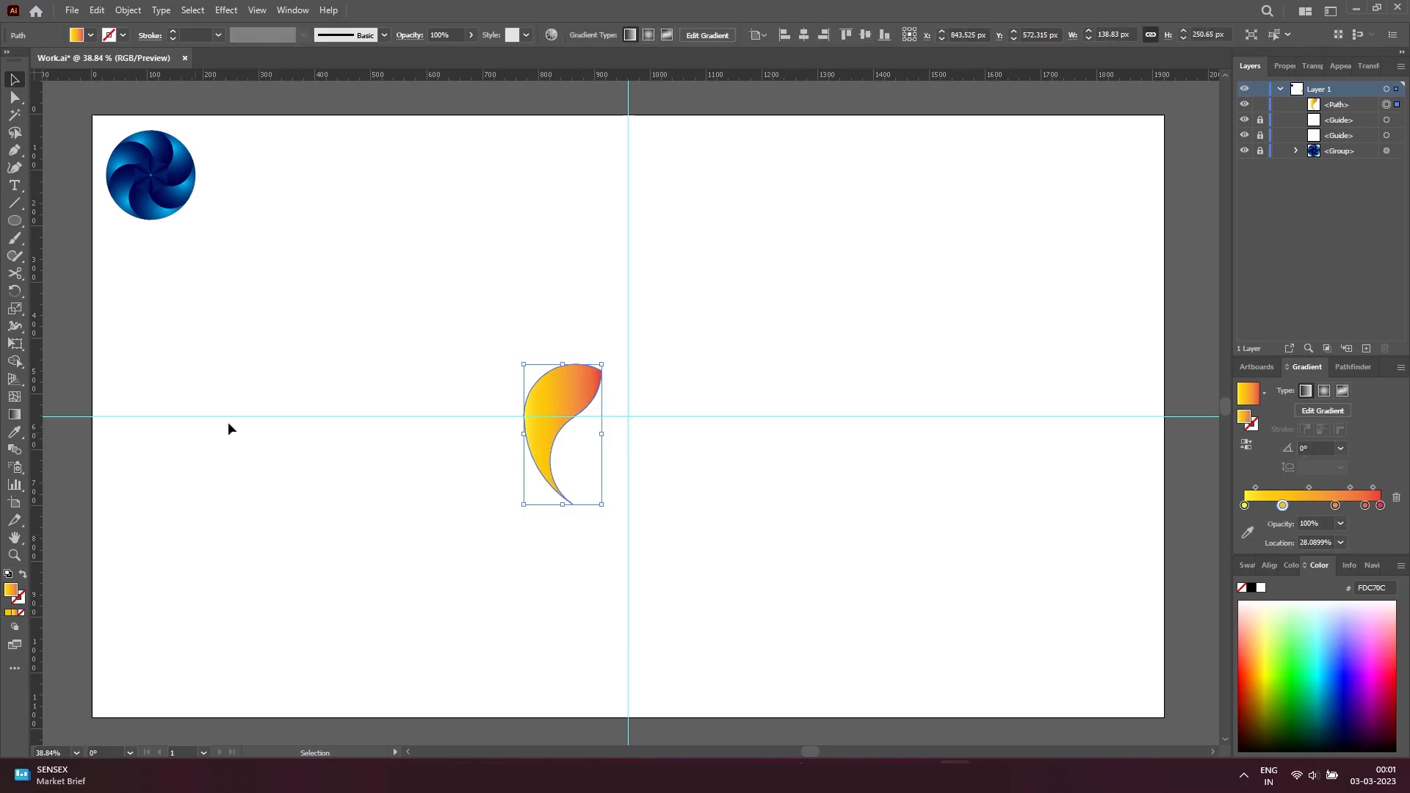
- Rotate a copy of the petal 60° around the guide intersection and repeat the transformation until six petals form a full ring
{"action": "left_click", "coordinate": [482, 476]}
{"action": "left_click", "coordinate": [554, 397]}
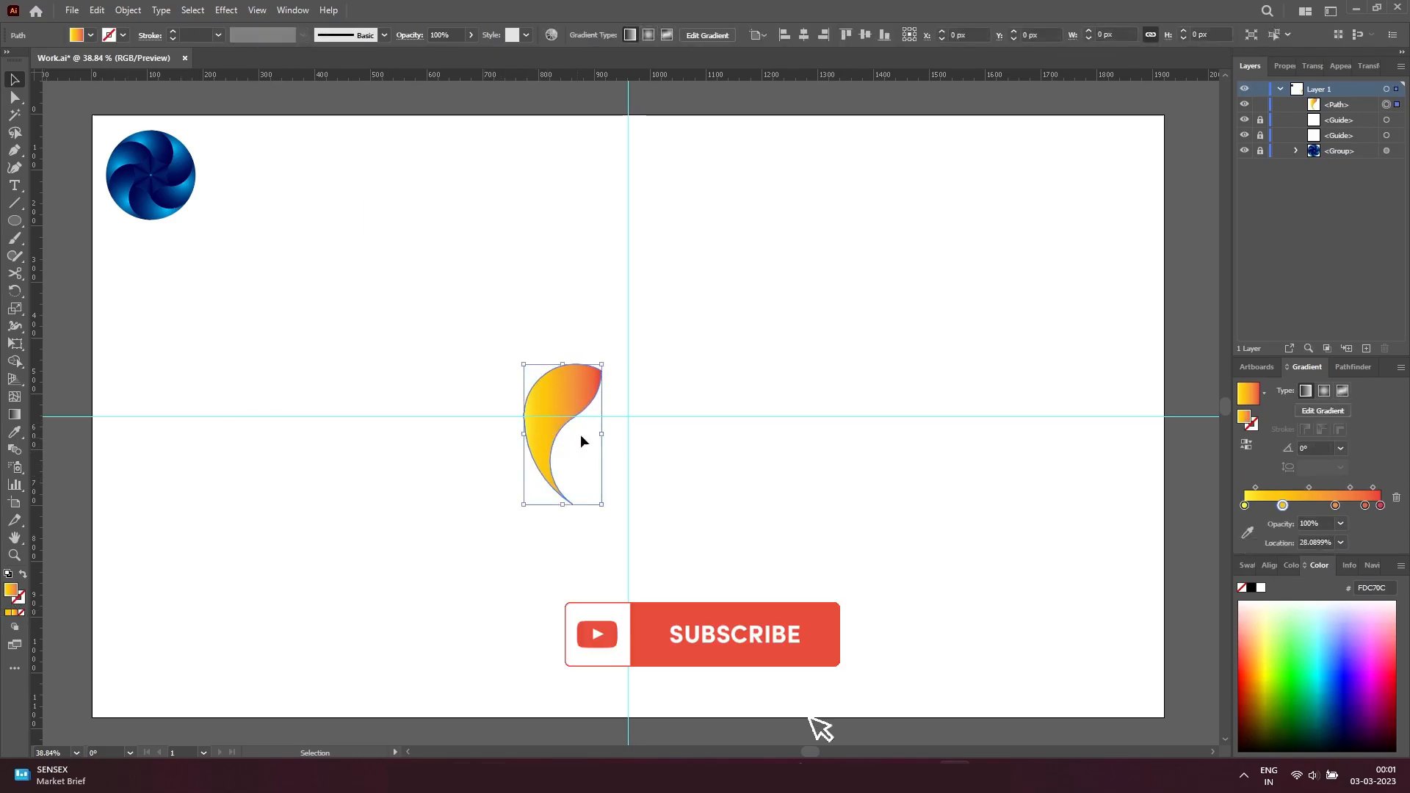
{"action": "key", "text": "r"}
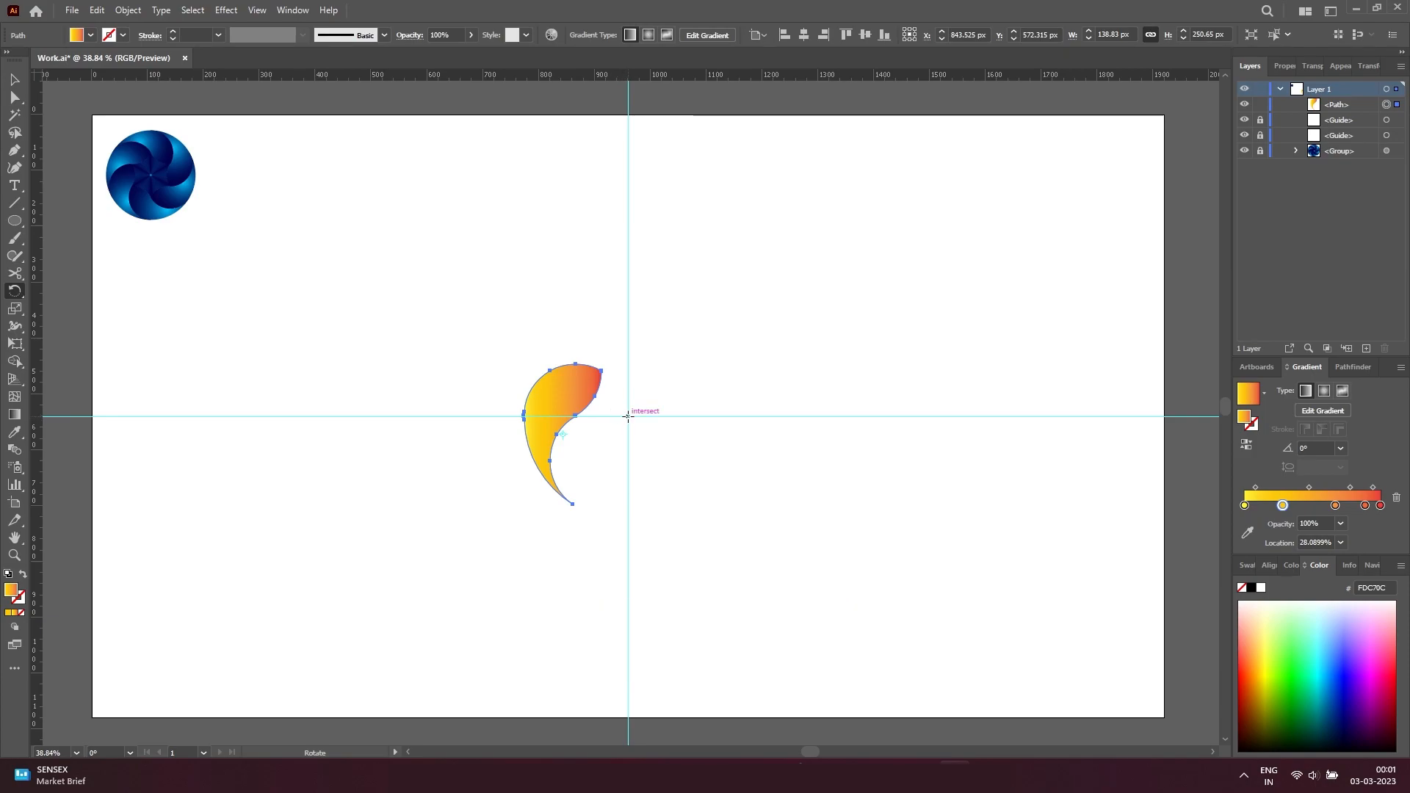
{"action": "left_click", "coordinate": [628, 416], "text": "alt"}
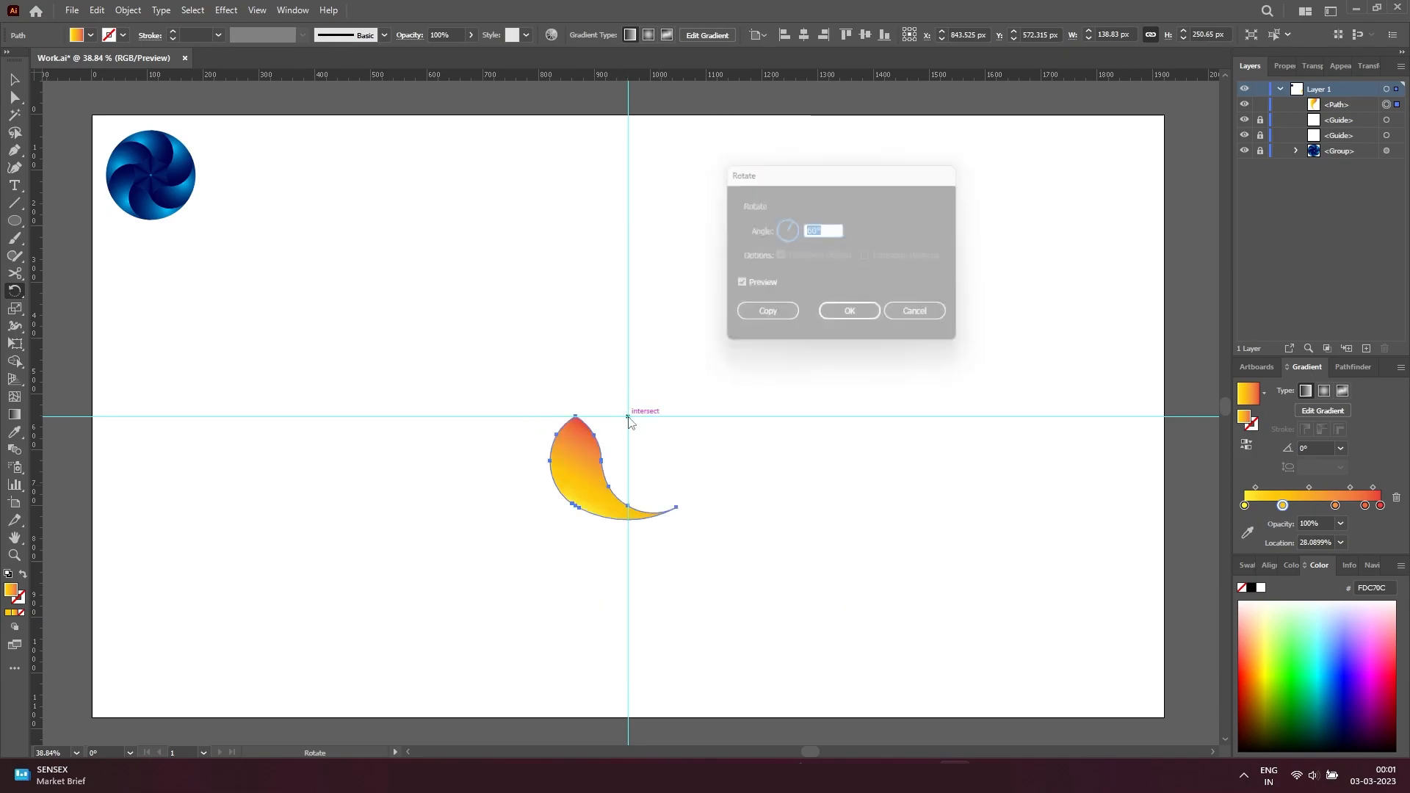
{"action": "left_click", "coordinate": [758, 317]}
{"action": "key", "text": "ctrl+d"}
{"action": "key", "text": "ctrl+d"}
{"action": "key", "text": "ctrl+d"}
{"action": "key", "text": "ctrl+d"}
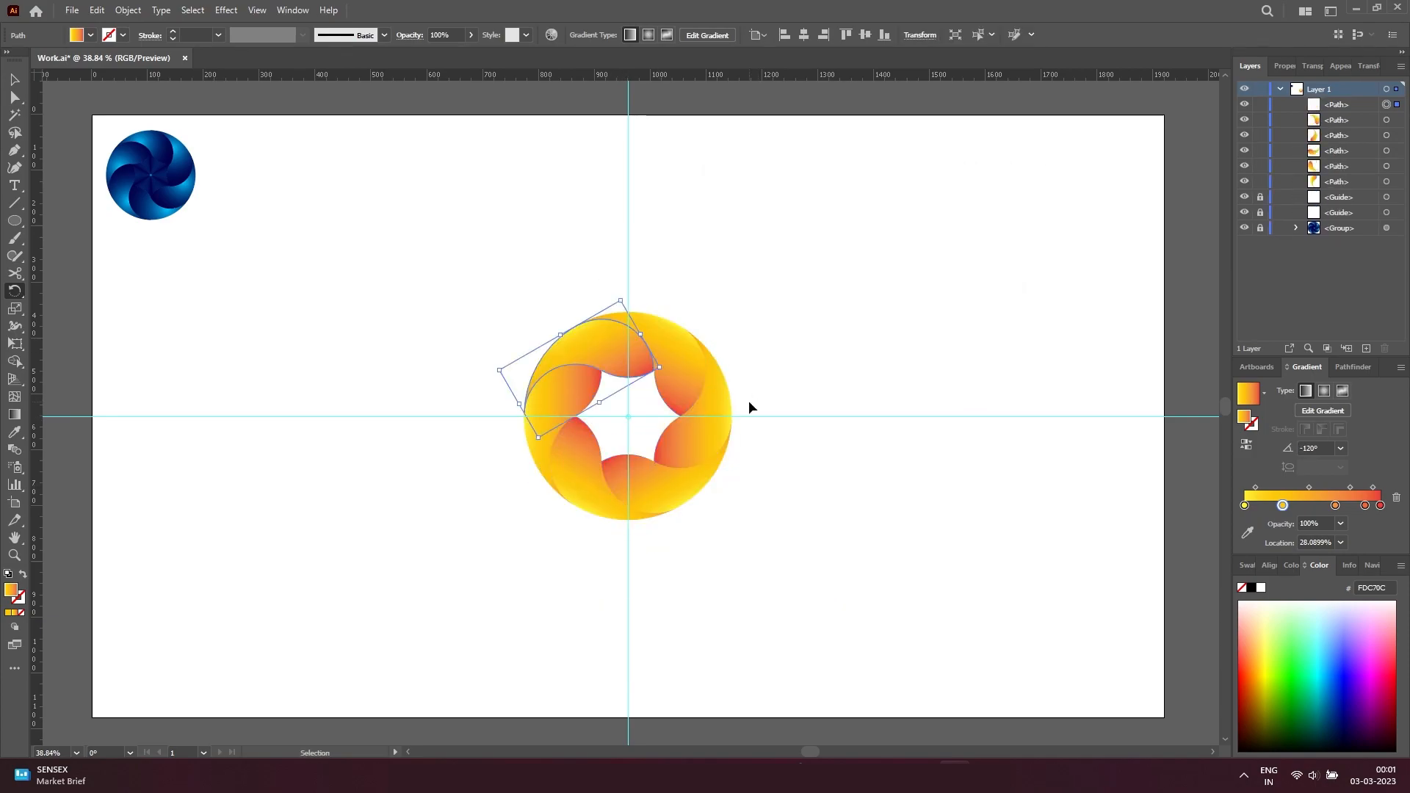
- Select all six petals and turn the empty star-shaped centre into its own filled shape with Shape Builder
{"action": "key", "text": "v"}
{"action": "left_click_drag", "start_coordinate": [768, 558], "coordinate": [508, 276]}
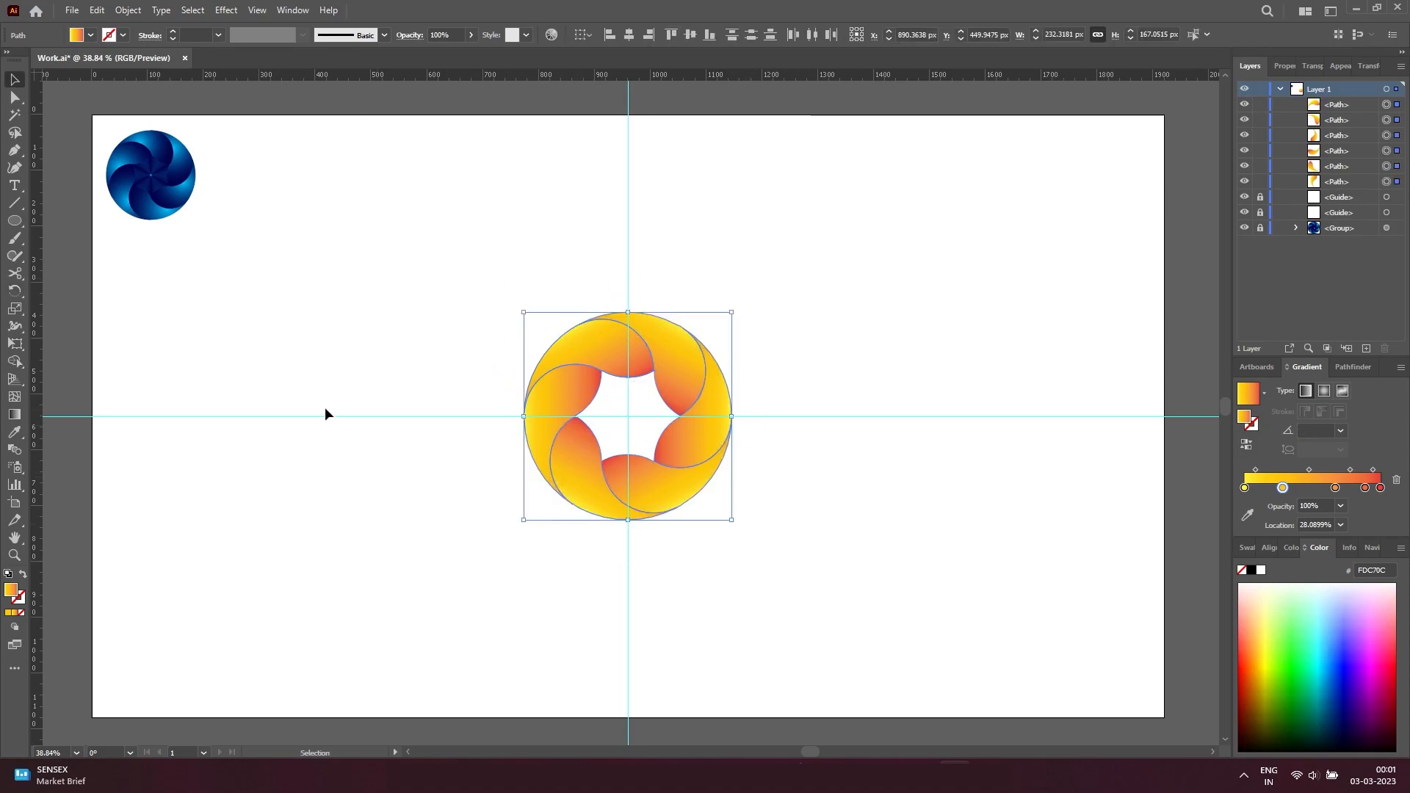
{"action": "left_click", "coordinate": [14, 362]}
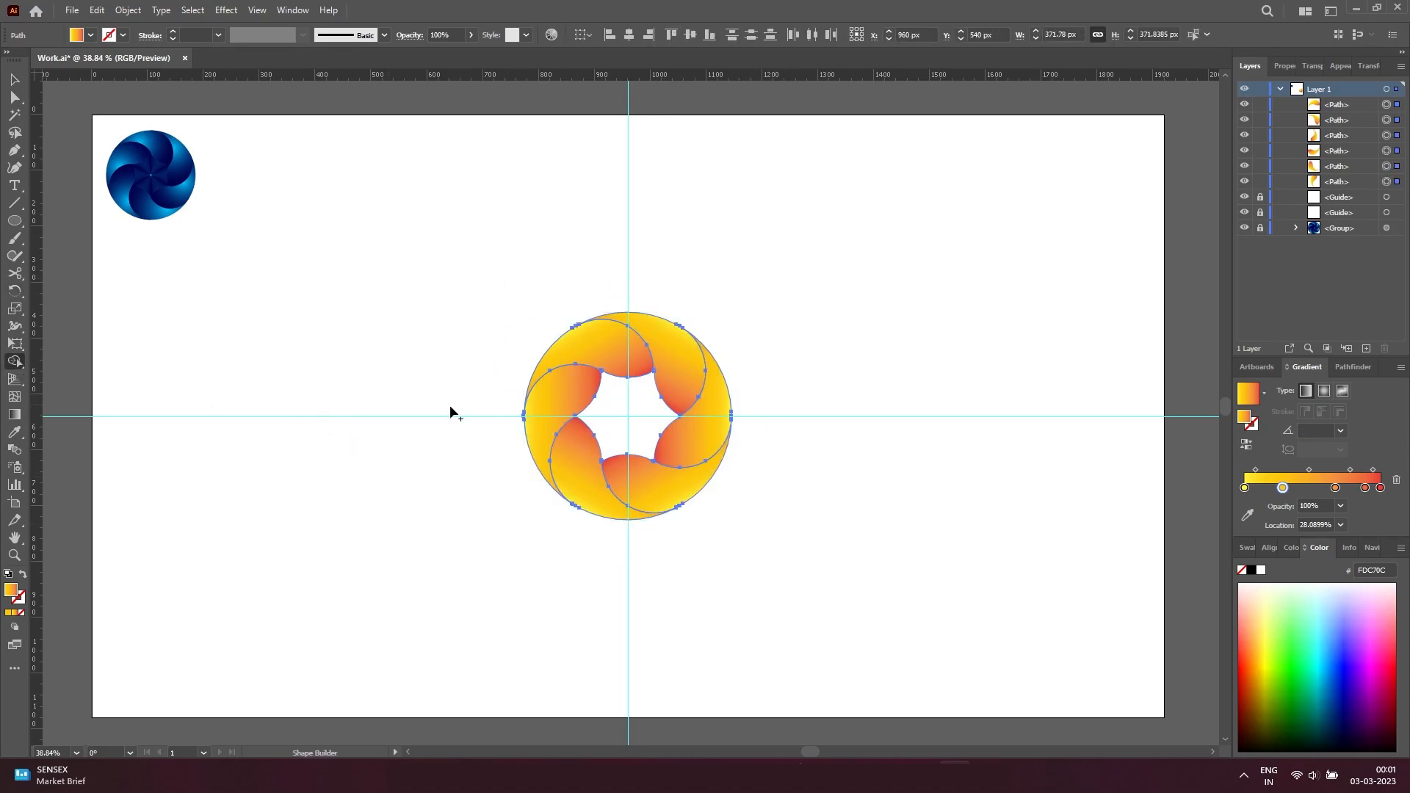
{"action": "left_click", "coordinate": [623, 436]}
- Select the centre star and all the petals and apply the saved blue radial gradient swatch to them
{"action": "key", "text": "a"}
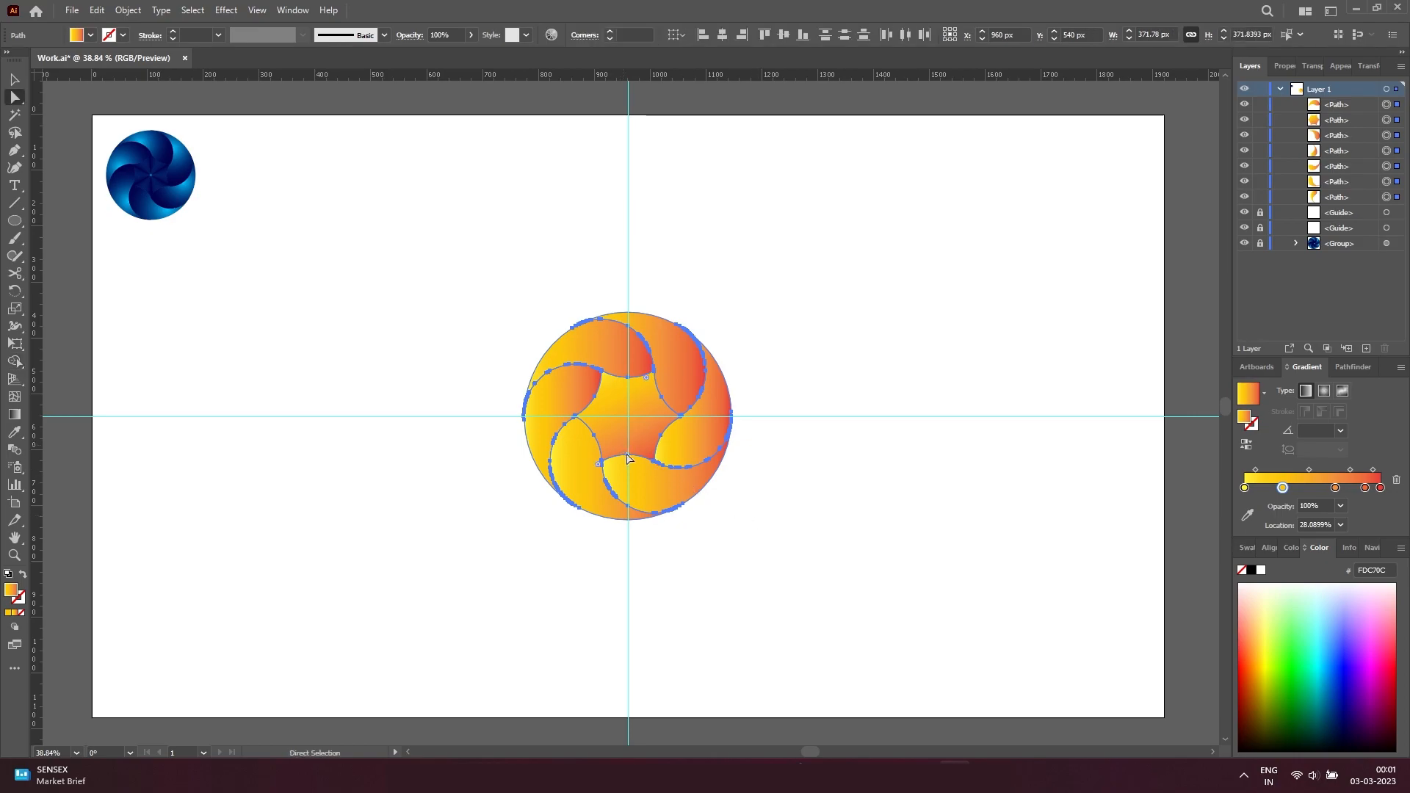
{"action": "left_click", "coordinate": [744, 580]}
{"action": "left_click", "coordinate": [616, 436]}
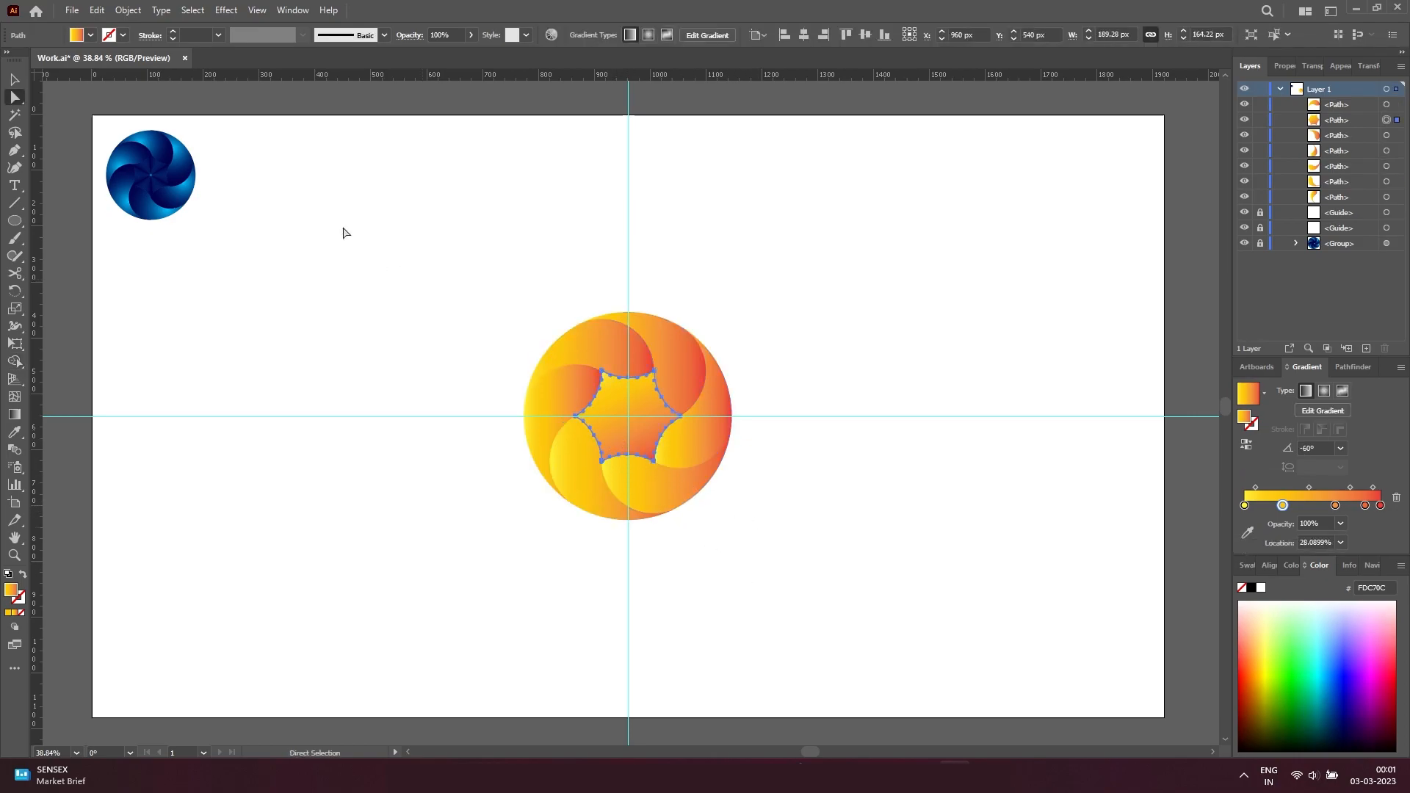
{"action": "left_click_drag", "start_coordinate": [780, 580], "coordinate": [422, 236]}
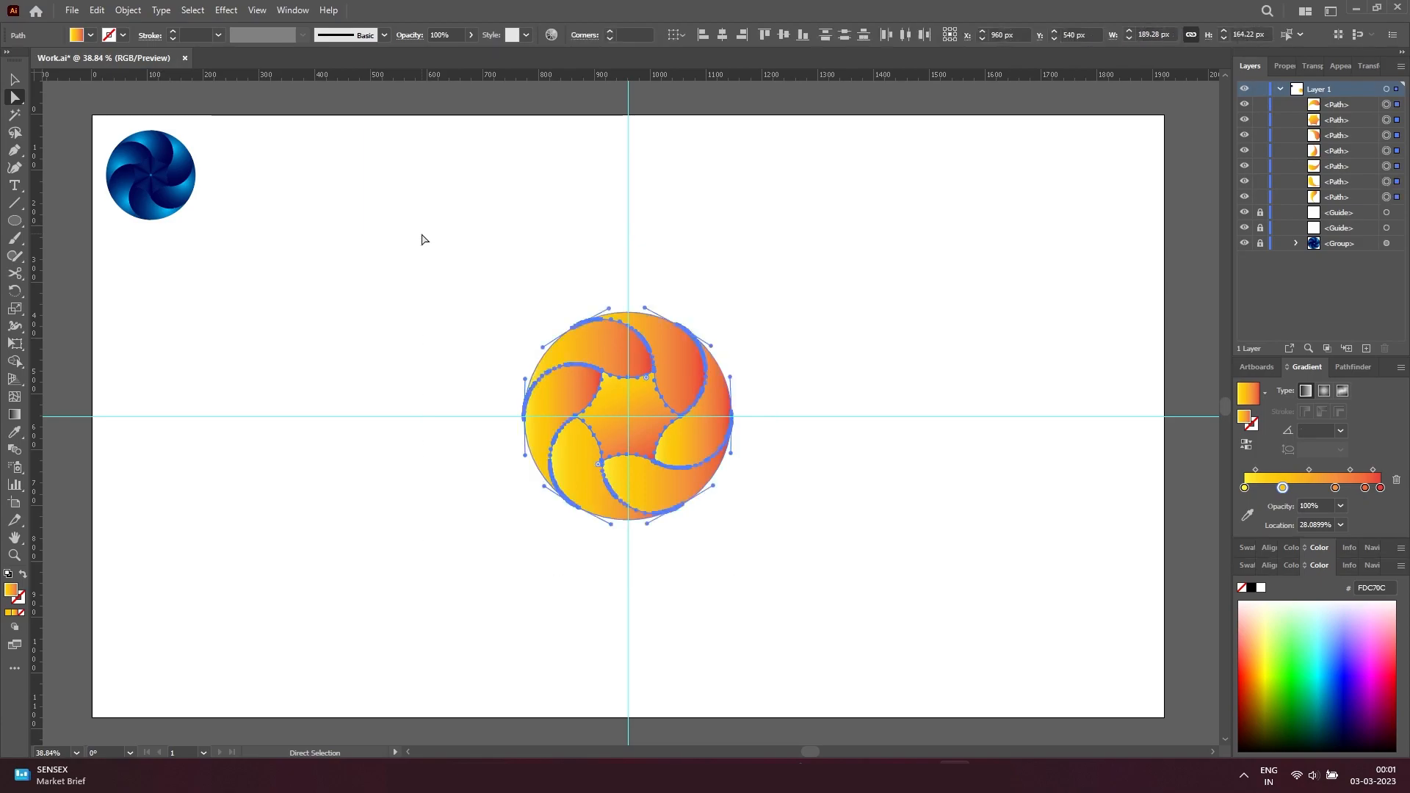
{"action": "left_click", "coordinate": [1248, 547]}
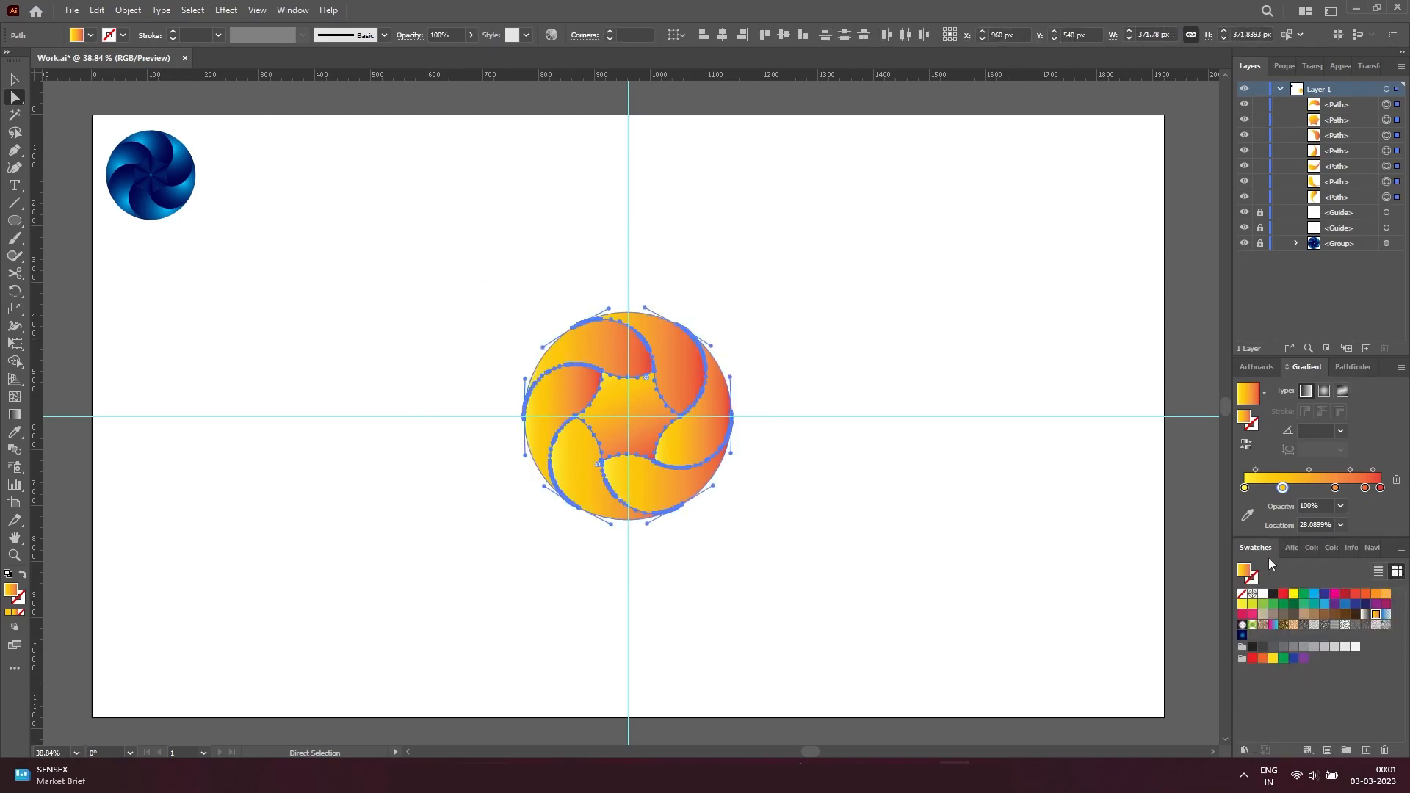
{"action": "left_click", "coordinate": [1242, 636]}
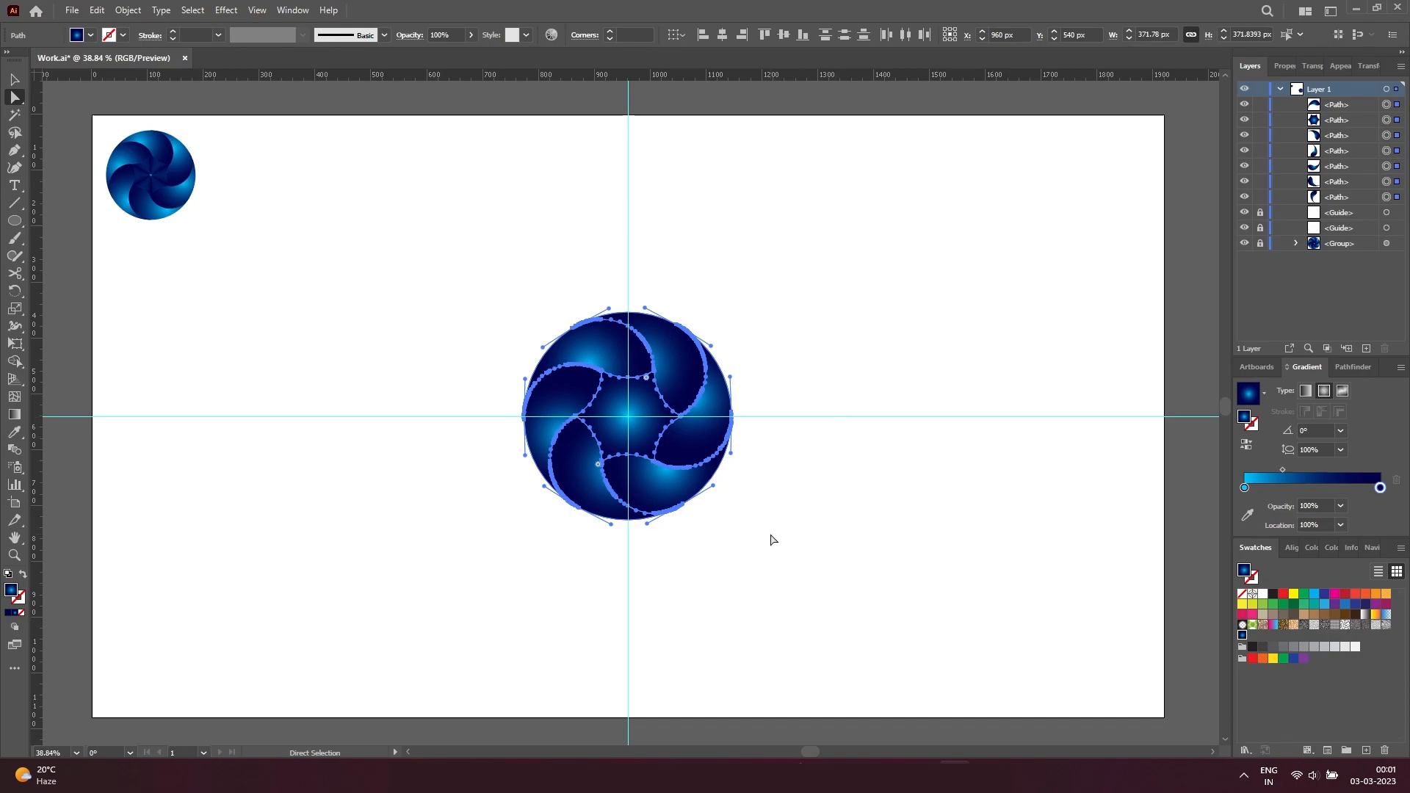
- Redraw the centre star's radial gradient so it starts light blue at the guide intersection and darkens outward past the star's edge
{"action": "left_click", "coordinate": [727, 519]}
{"action": "left_click", "coordinate": [642, 427]}
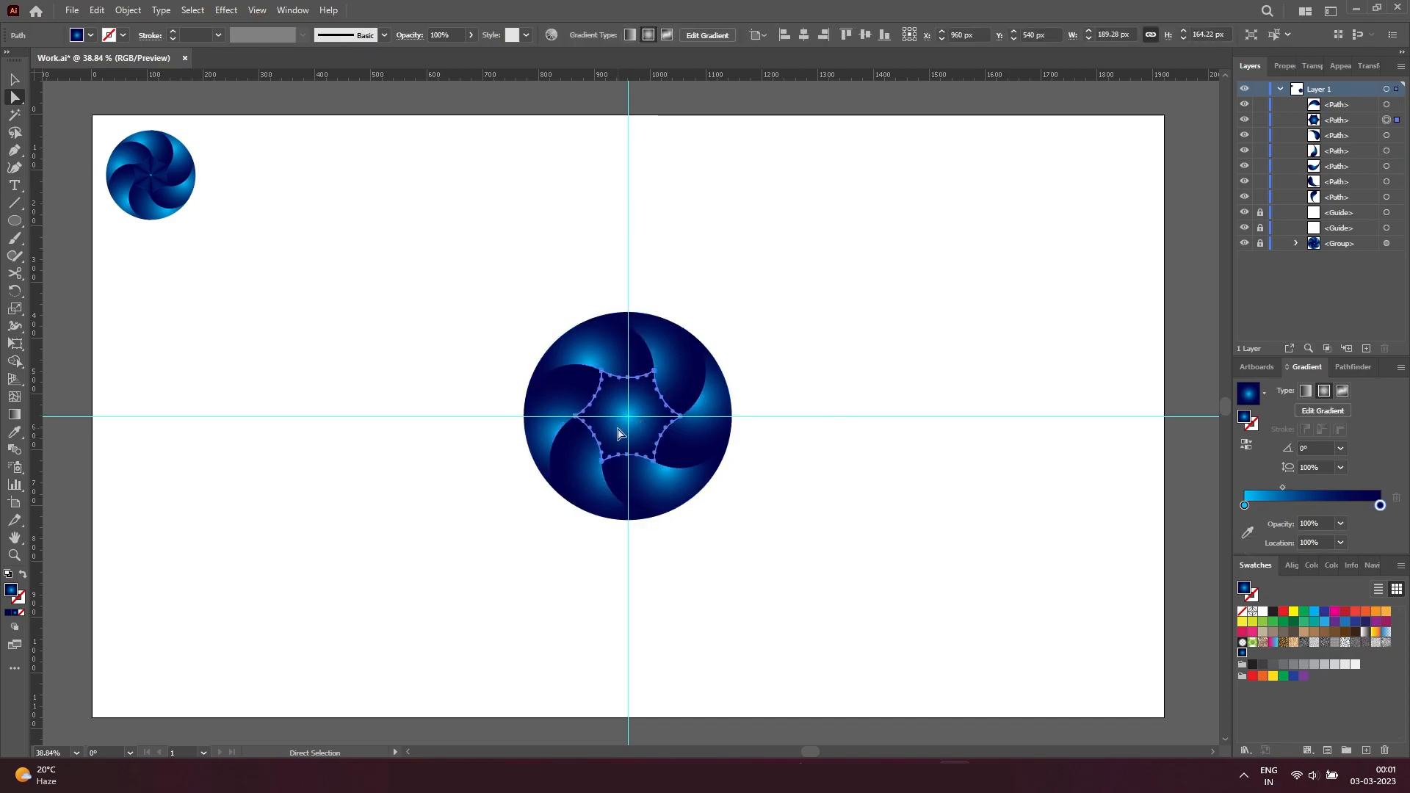
{"action": "key", "text": "g"}
{"action": "left_click_drag", "start_coordinate": [522, 499], "coordinate": [491, 546]}
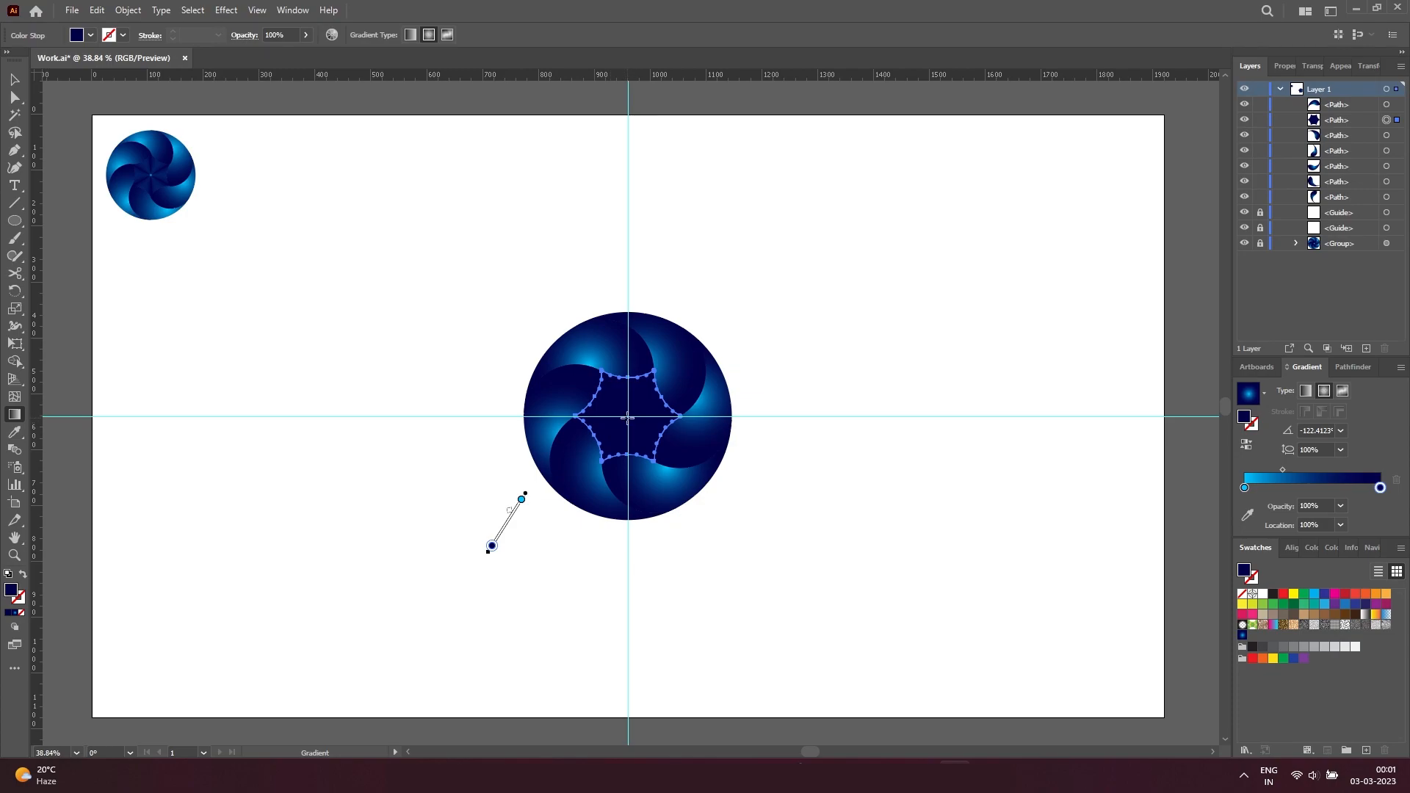
{"action": "left_click_drag", "start_coordinate": [629, 416], "coordinate": [702, 417]}
{"action": "key", "text": "a"}
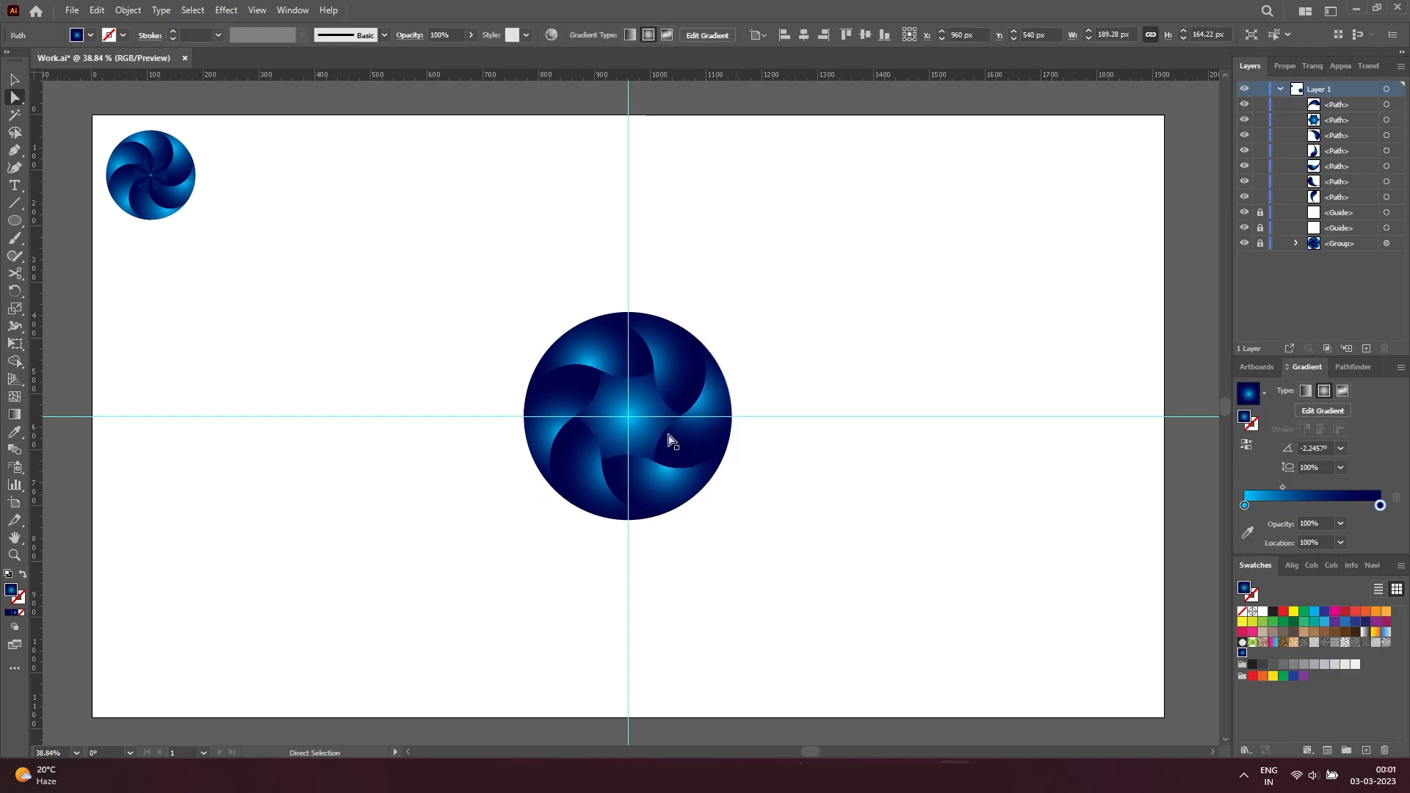
- Copy the centre star, paste it in front and scale the copy down to a tiny star at the guide intersection
{"action": "left_click", "coordinate": [97, 10]}
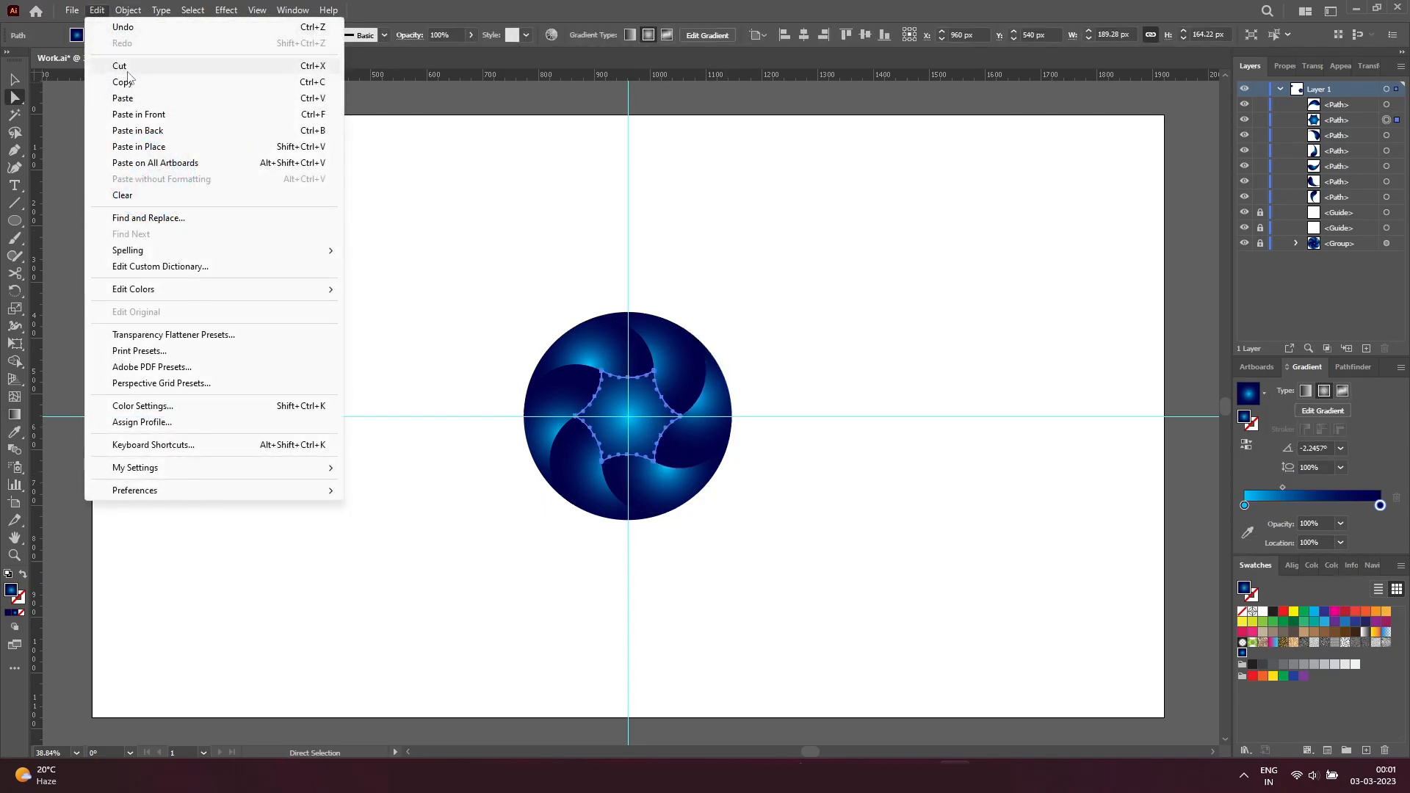
{"action": "left_click", "coordinate": [132, 84]}
{"action": "left_click", "coordinate": [97, 10]}
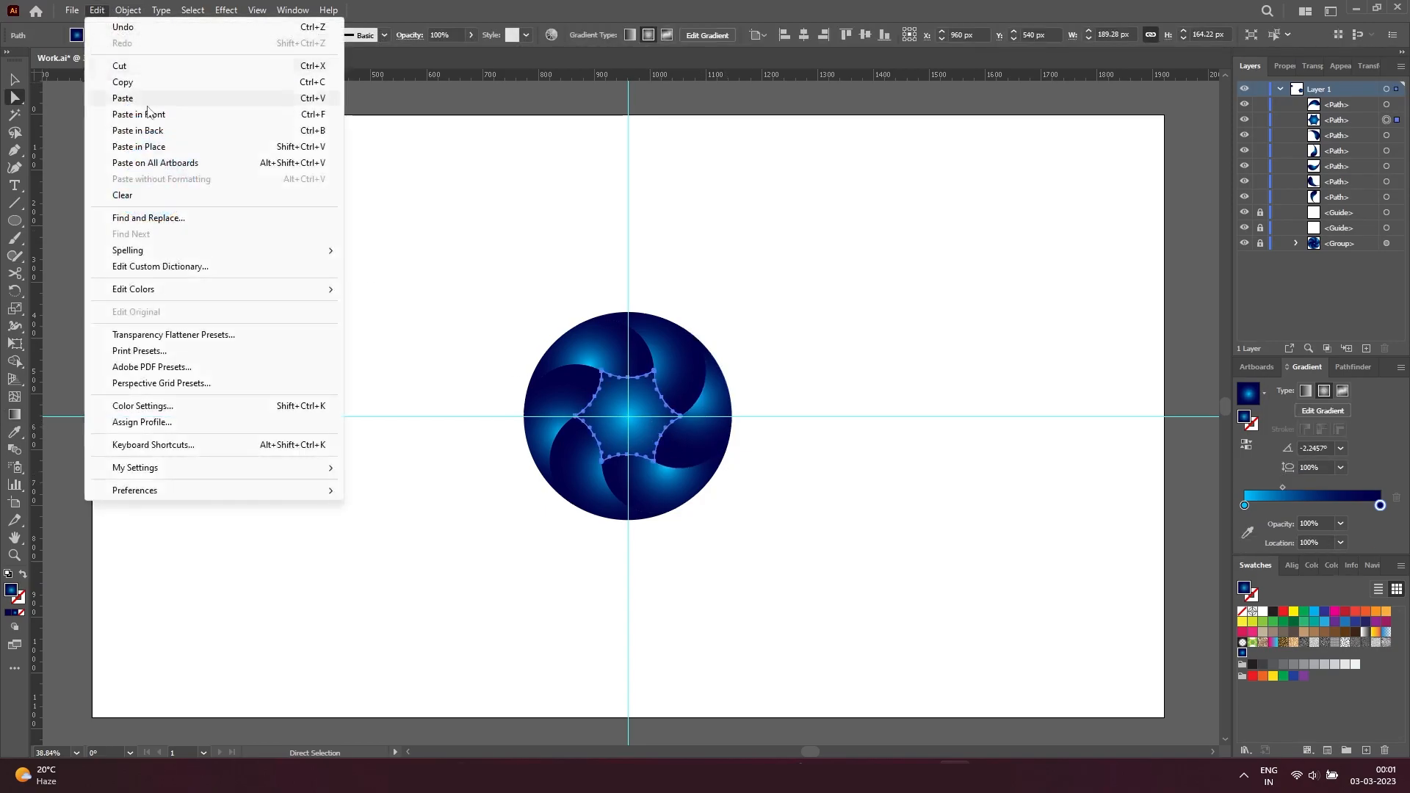
{"action": "left_click", "coordinate": [156, 116]}
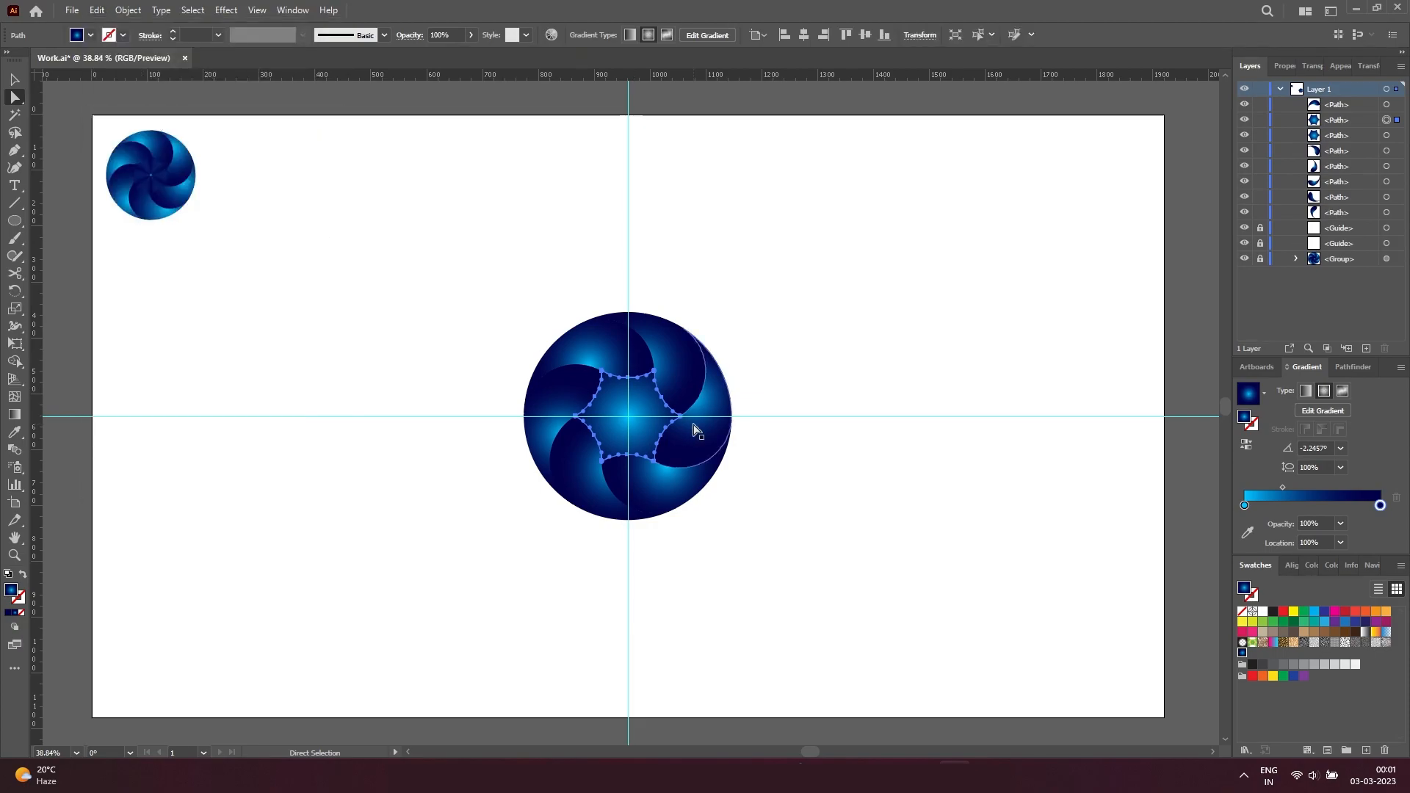
{"action": "key", "text": "v"}
{"action": "left_click_drag", "start_coordinate": [680, 463], "coordinate": [636, 445]}
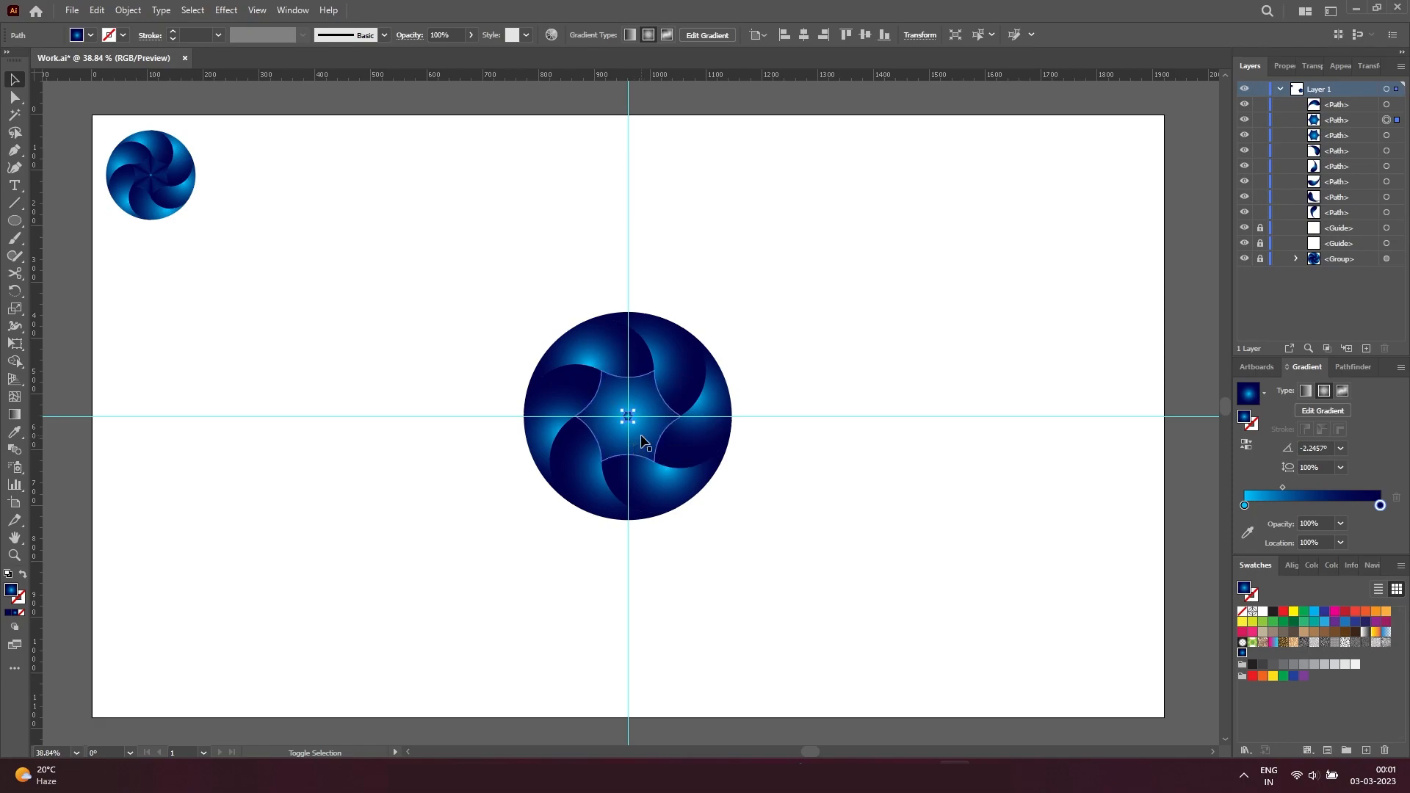
- Select the large centre star together with its tiny copy and make a blend between them
{"action": "left_click", "coordinate": [640, 436], "text": "shift"}
{"action": "left_click", "coordinate": [127, 10]}
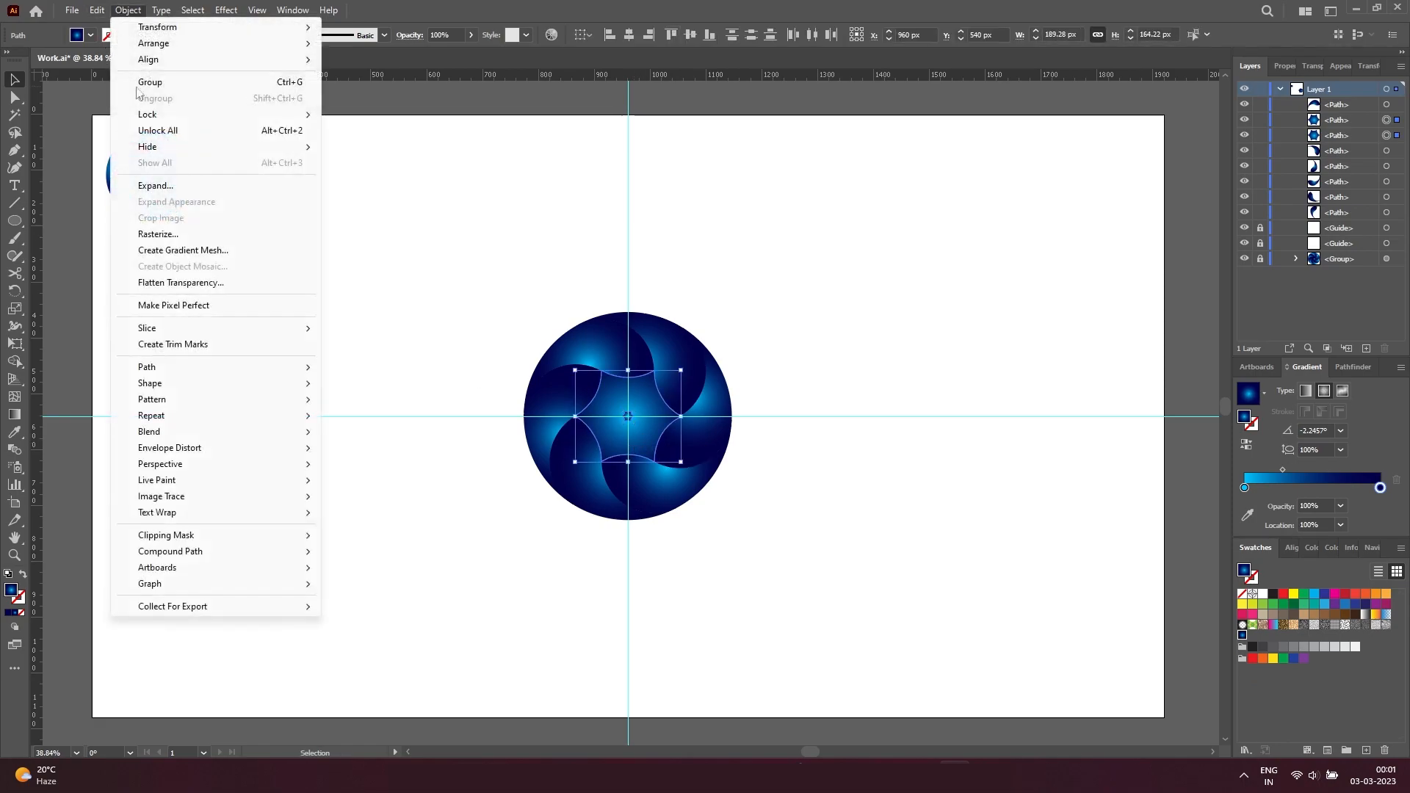
{"action": "mouse_move", "coordinate": [205, 431]}
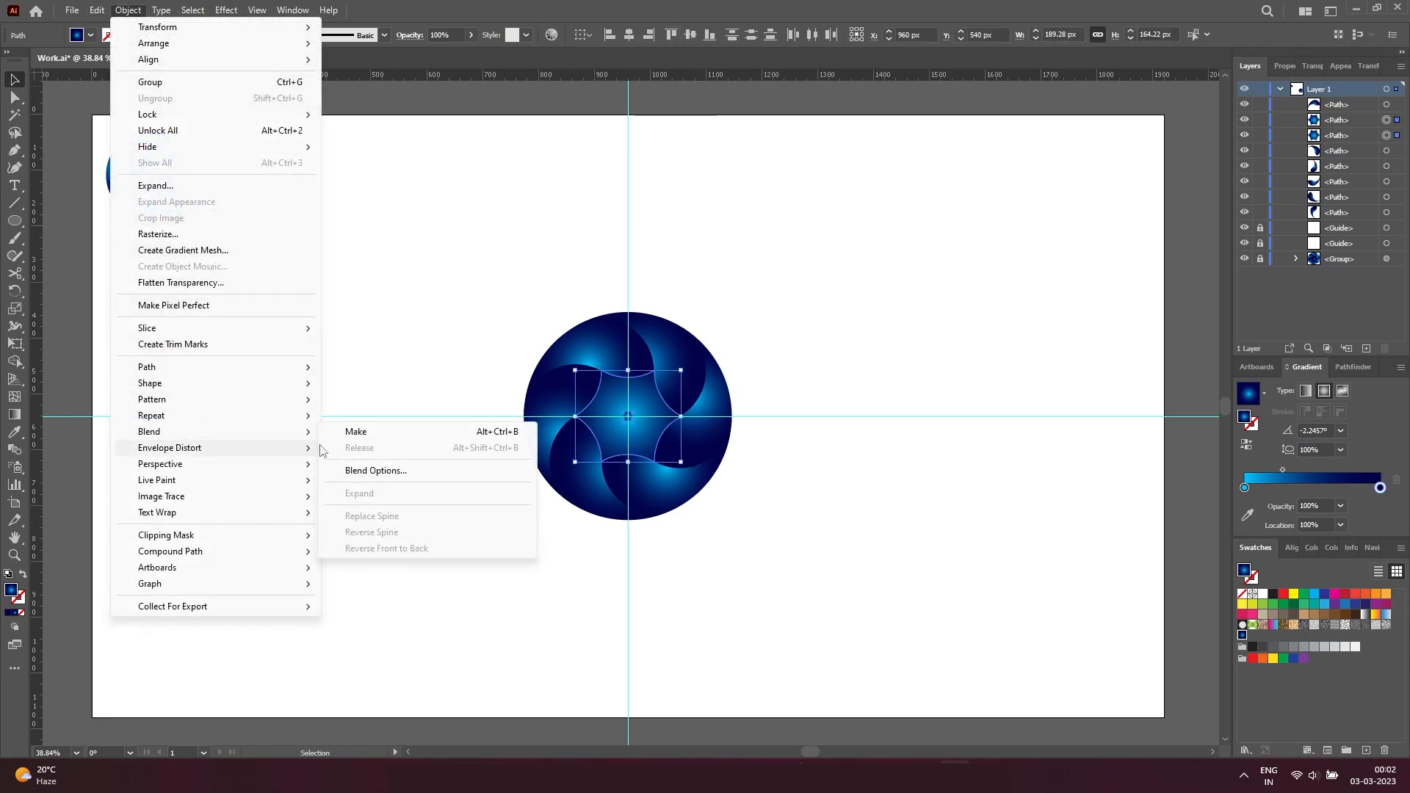
{"action": "left_click", "coordinate": [356, 432]}
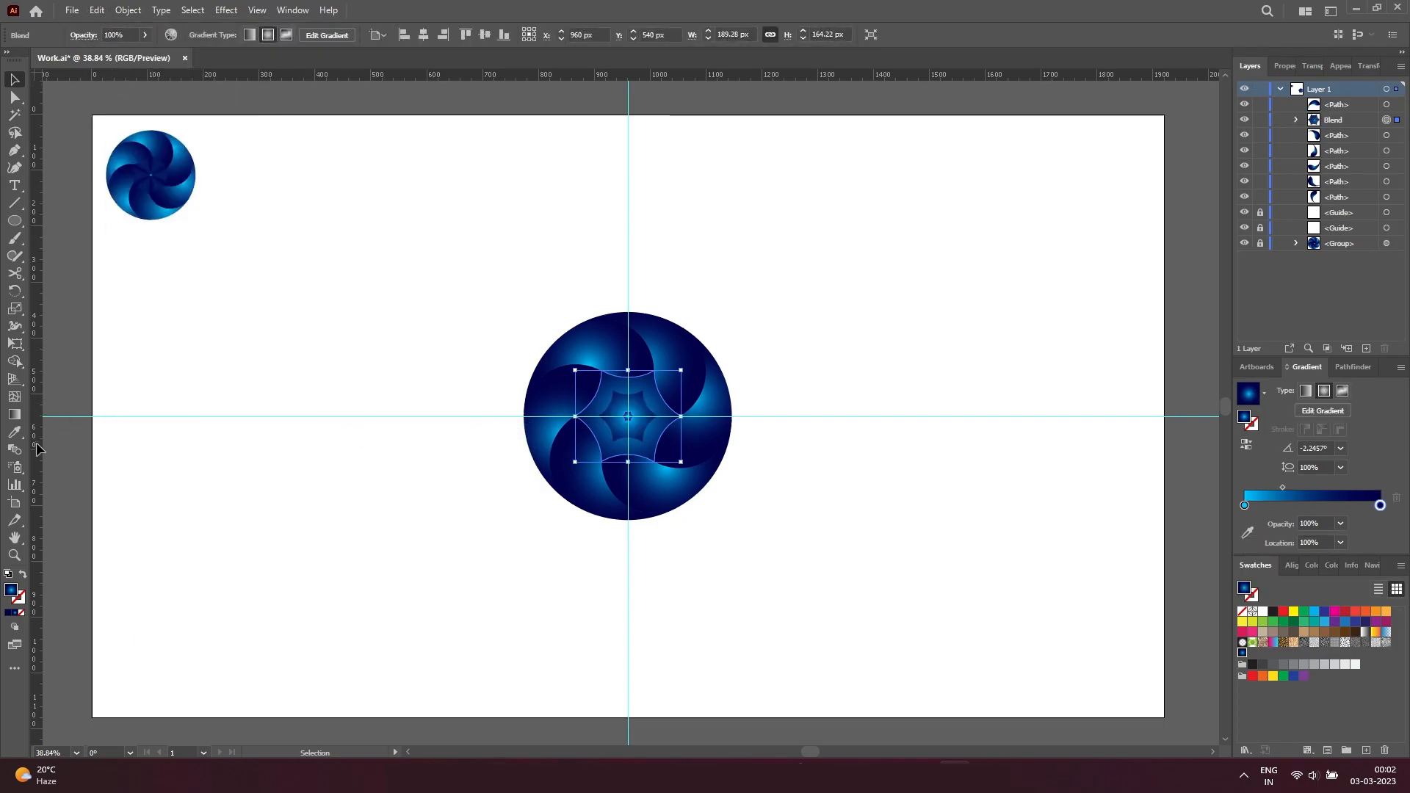
- Set the star blend's spacing to Specified Steps with 22 steps and deselect the artwork
{"action": "left_click", "coordinate": [12, 450]}
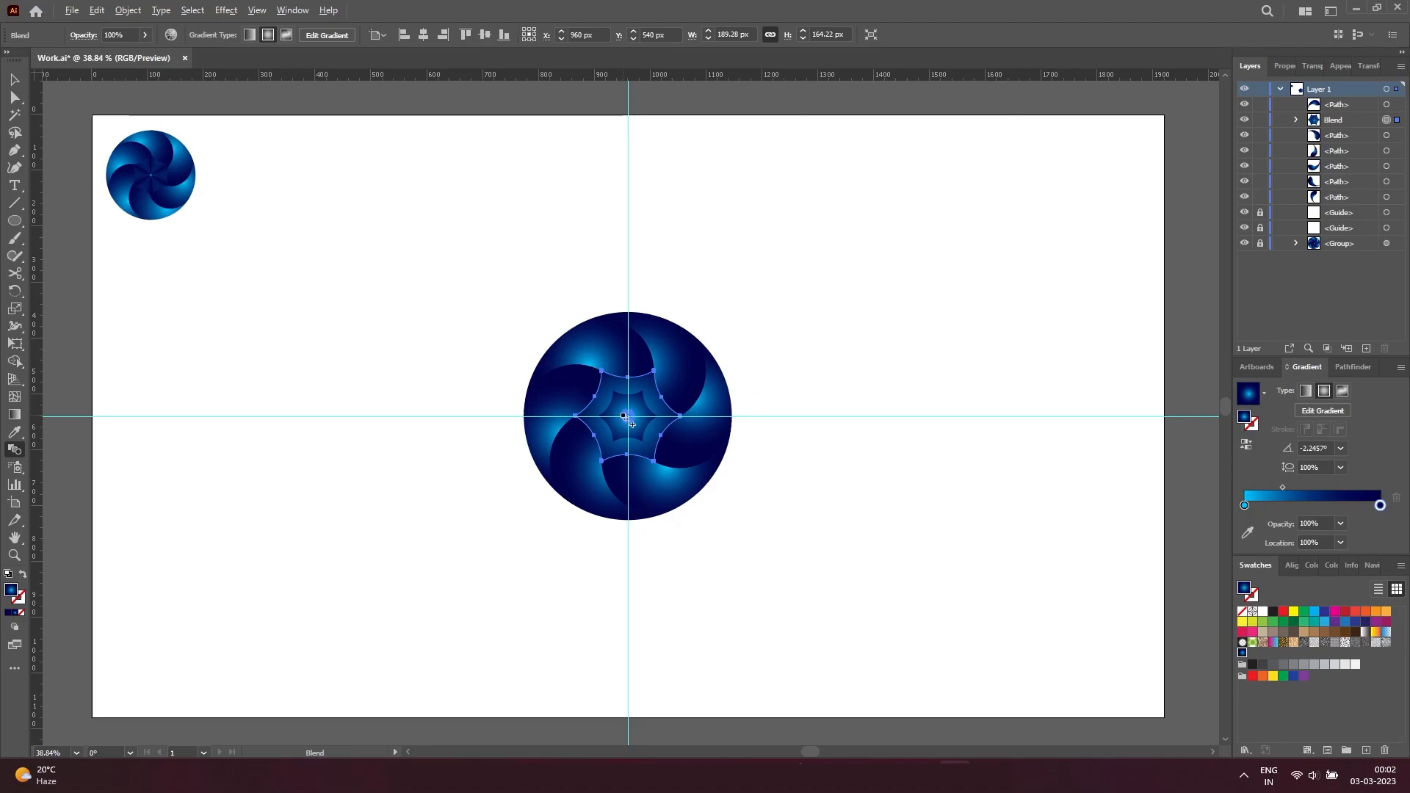
{"action": "key", "text": "Return"}
{"action": "left_click", "coordinate": [741, 139]}
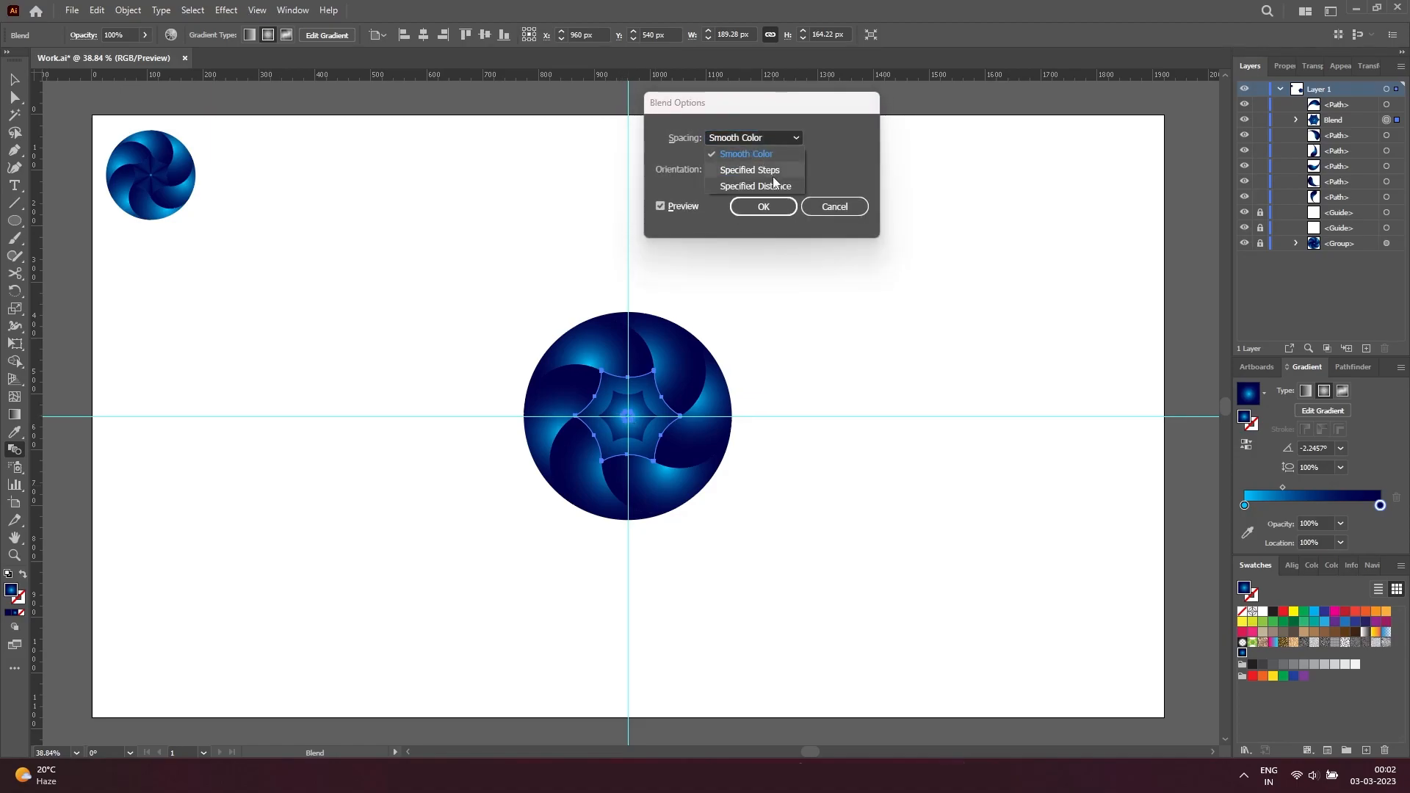
{"action": "left_click", "coordinate": [764, 170]}
{"action": "scroll", "coordinate": [835, 140], "scroll_direction": "up", "scroll_amount": 5}
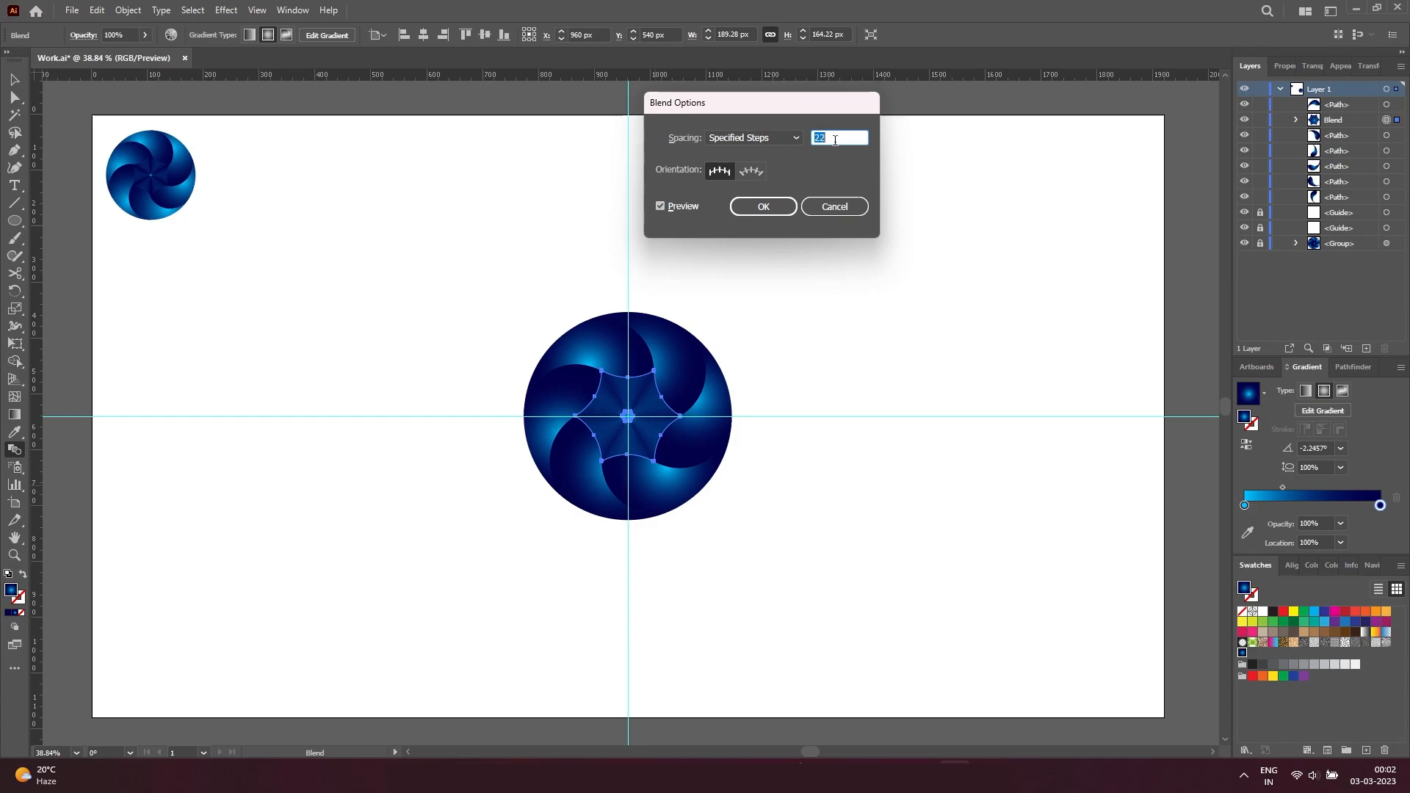
{"action": "left_click", "coordinate": [763, 206]}
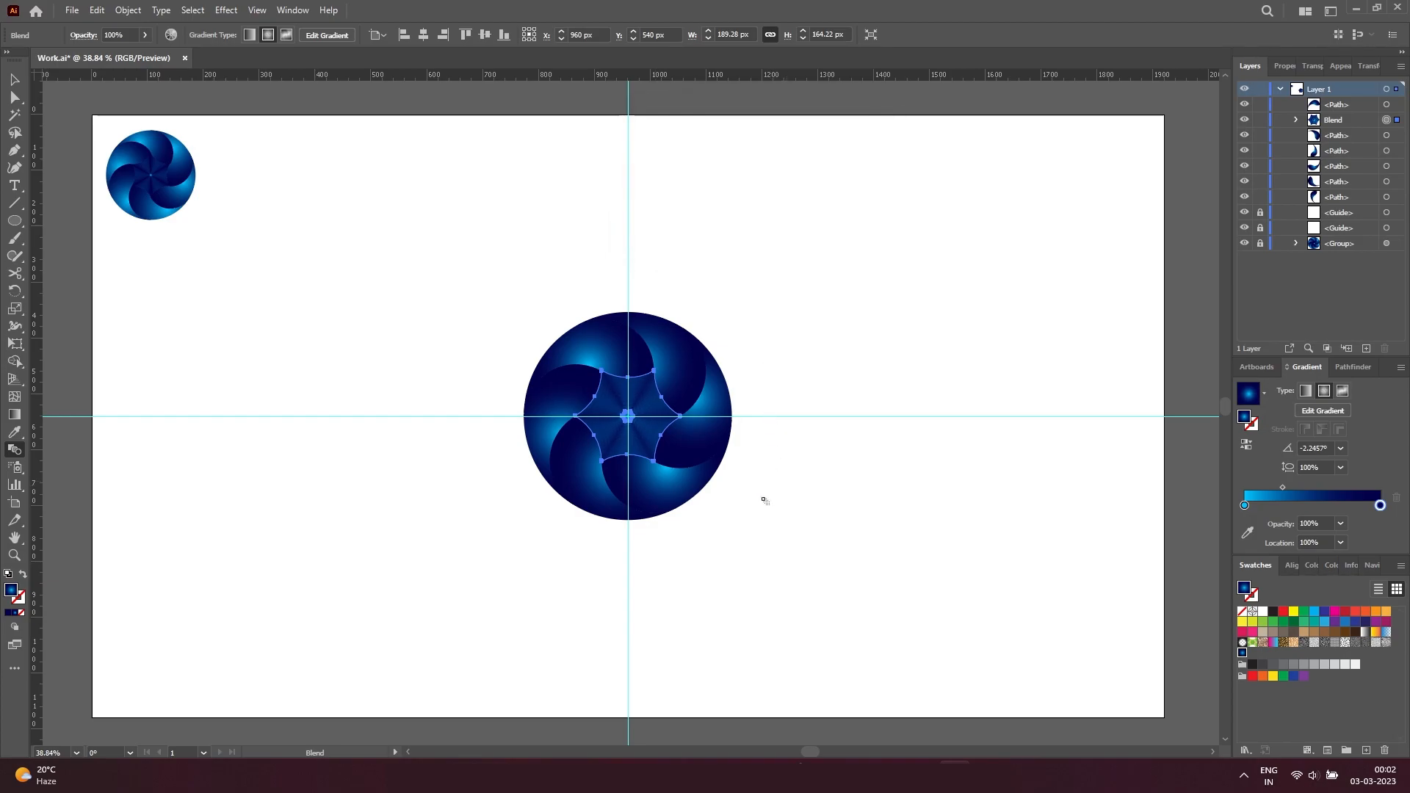
{"action": "left_click", "coordinate": [14, 79]}
{"action": "left_click", "coordinate": [375, 351]}
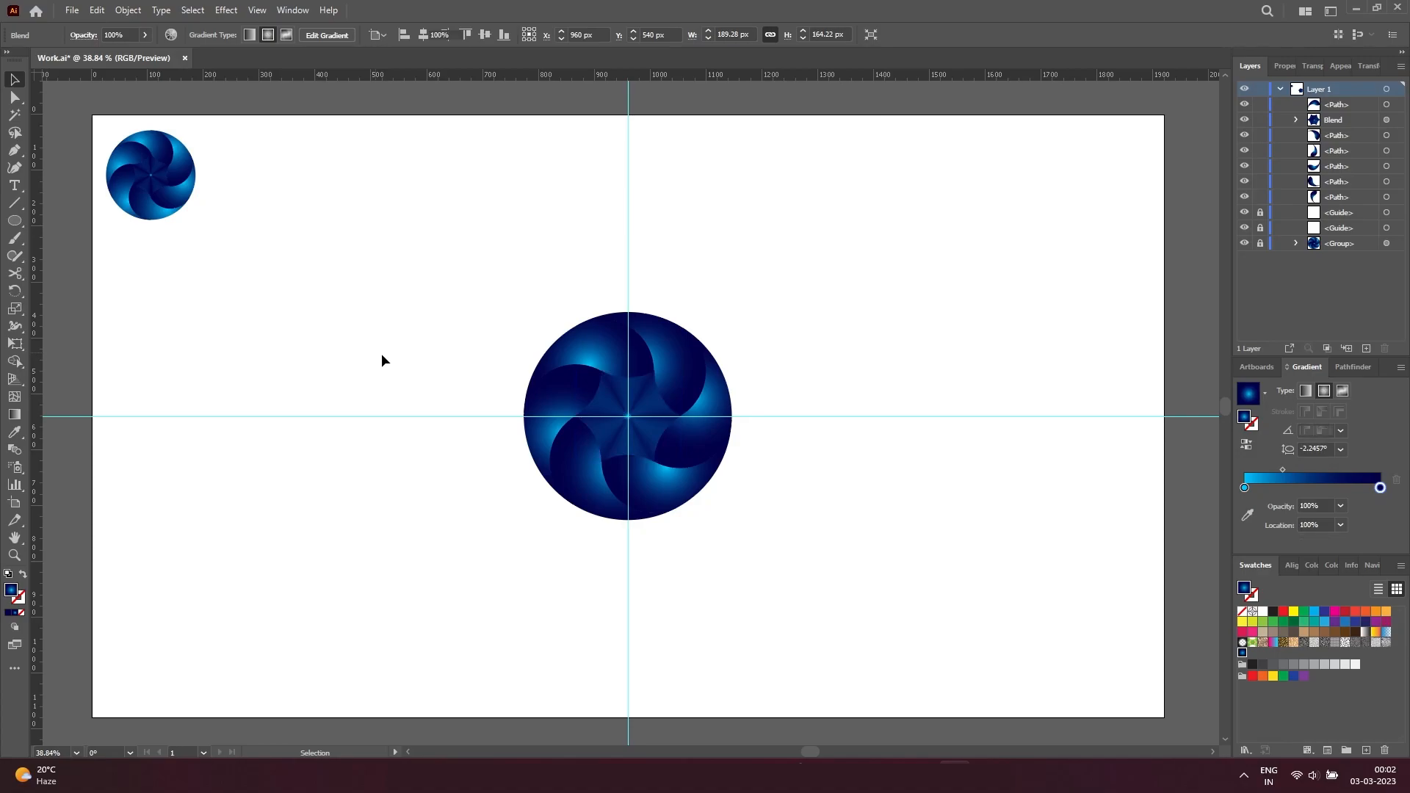
- Redraw the radial gradients of the upper-left and left petals so light blue starts near the outer rim and fades to navy
{"action": "key", "text": "a"}
{"action": "left_click", "coordinate": [598, 357]}
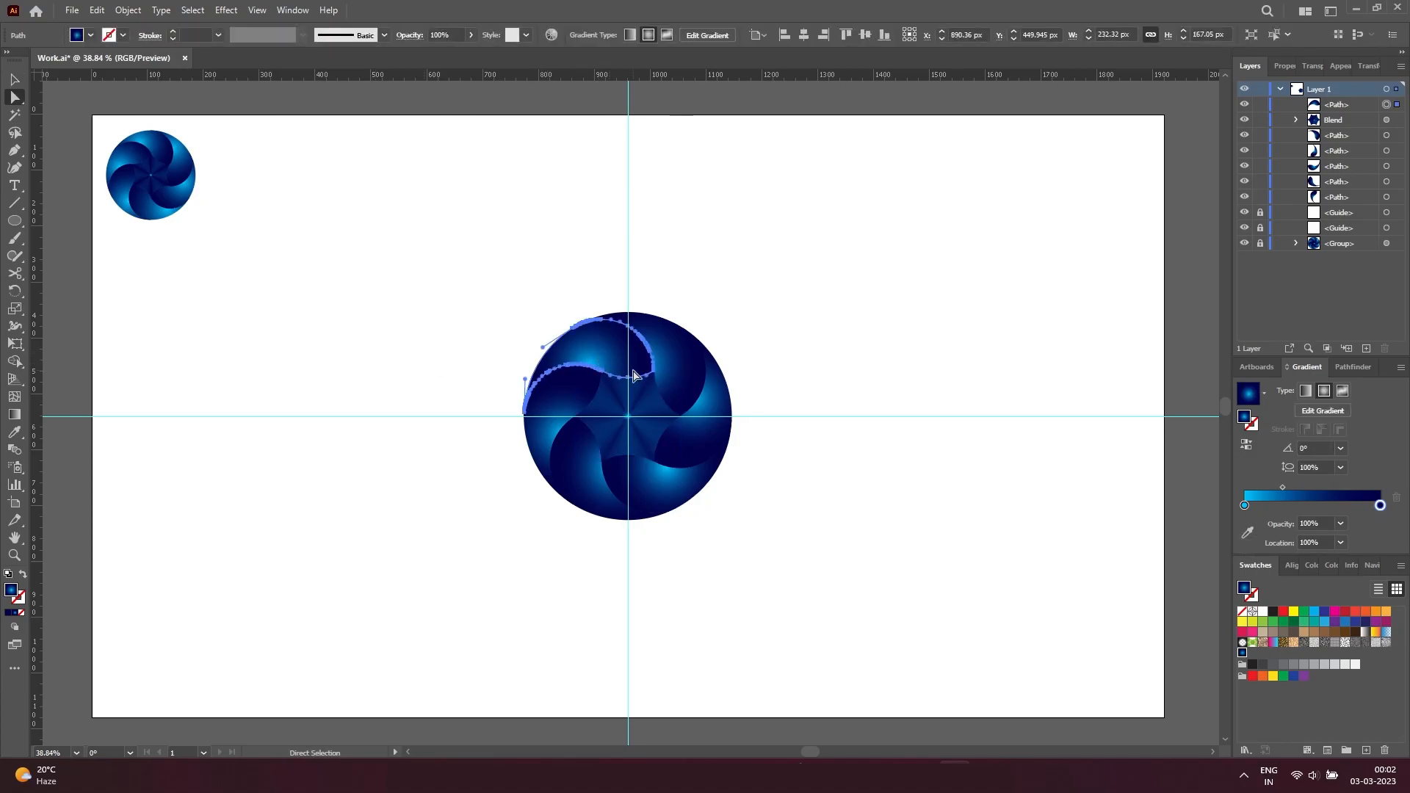
{"action": "key", "text": "g"}
{"action": "left_click_drag", "start_coordinate": [566, 362], "coordinate": [569, 457]}
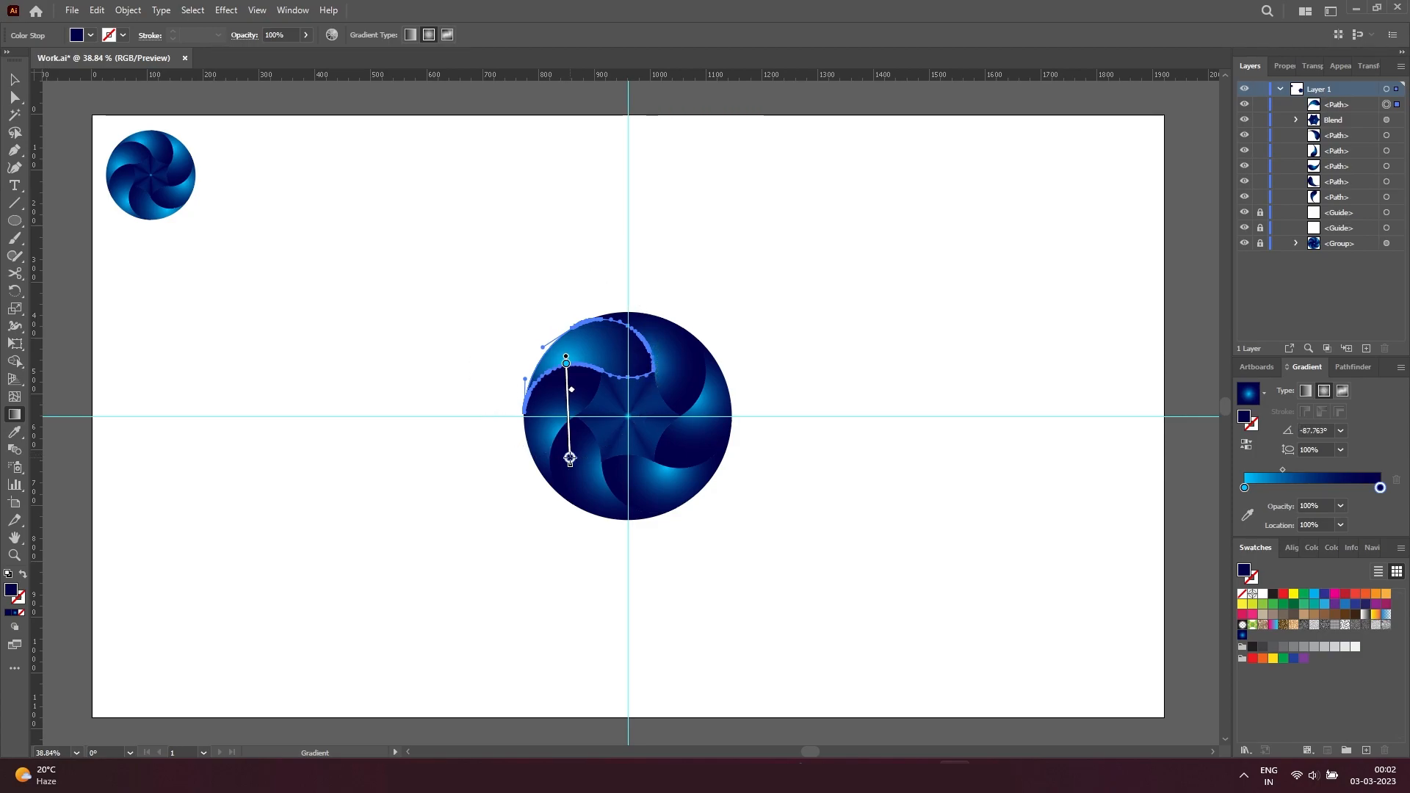
{"action": "key", "text": "a"}
{"action": "left_click", "coordinate": [550, 439]}
{"action": "key", "text": "g"}
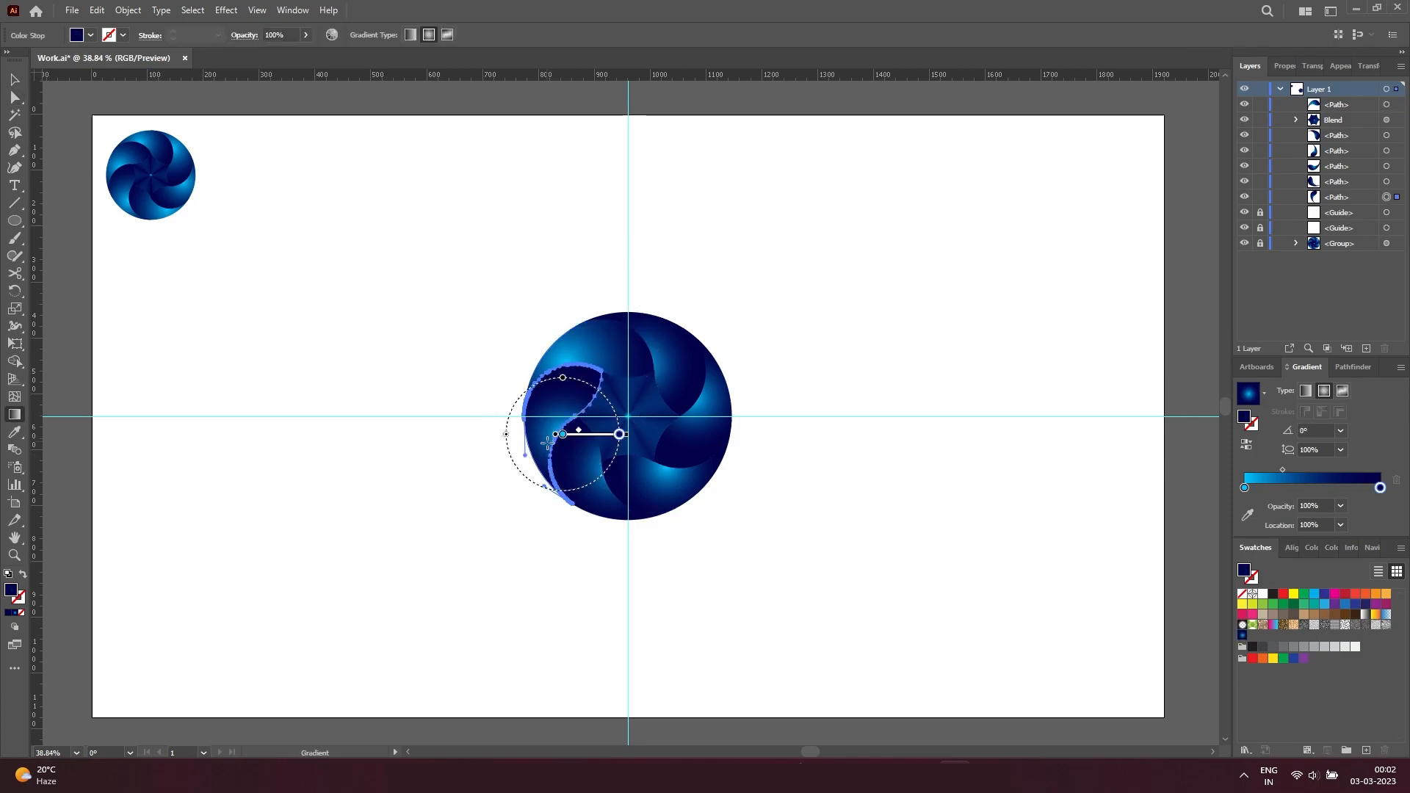
{"action": "left_click_drag", "start_coordinate": [551, 451], "coordinate": [610, 539]}
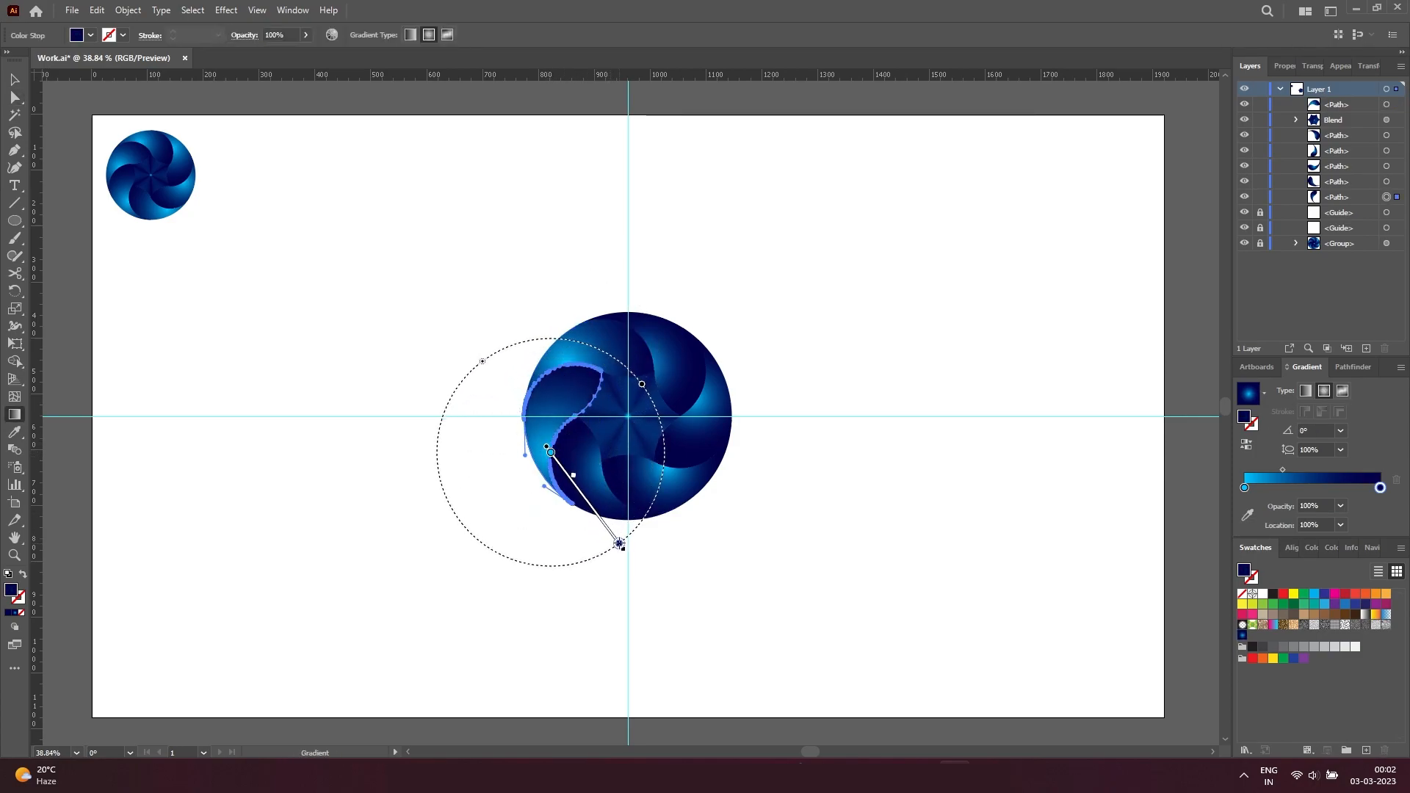
- Redraw the radial gradients of the lower-left and bottom petals so light blue spreads along the rim and fades to navy inward
{"action": "key", "text": "a"}
{"action": "left_click", "coordinate": [620, 509]}
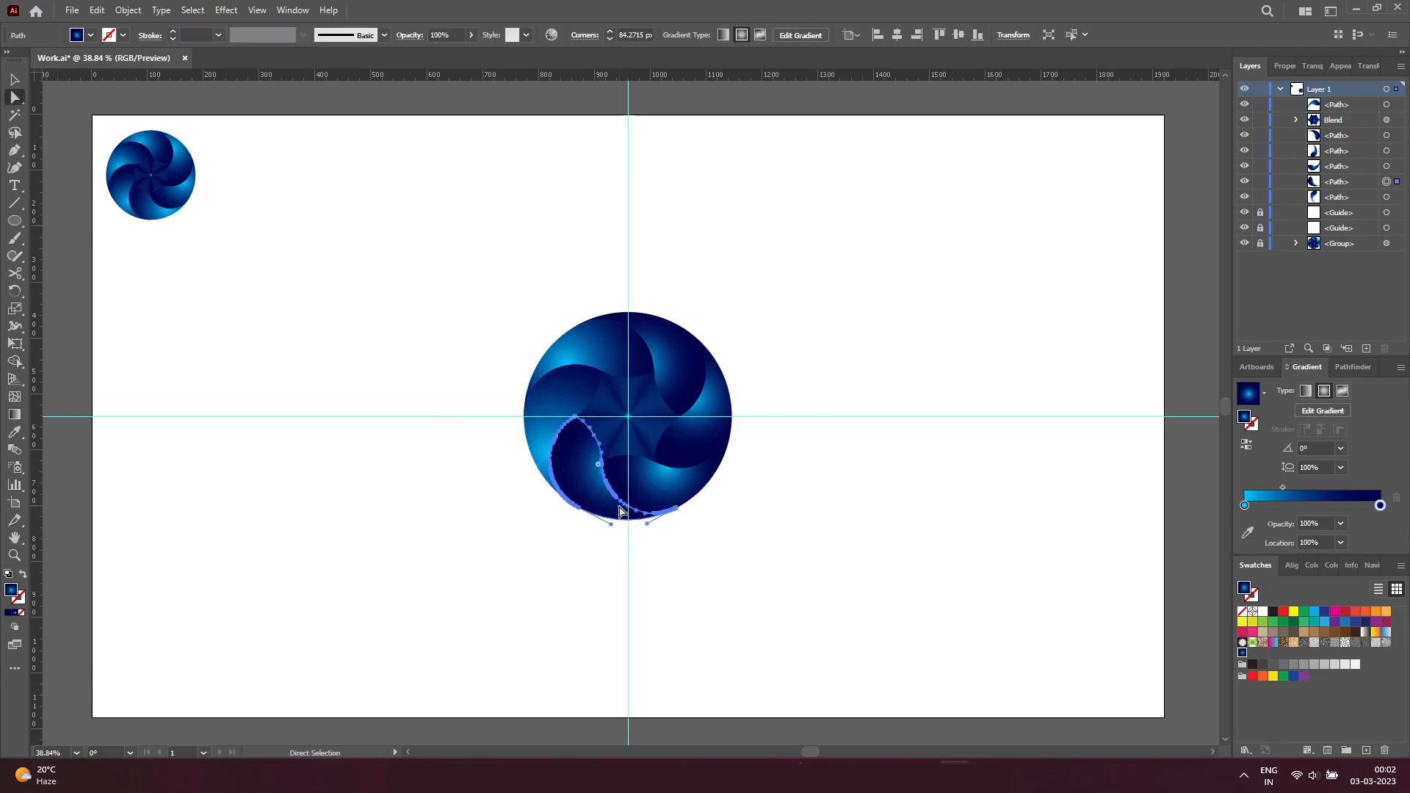
{"action": "key", "text": "g"}
{"action": "left_click_drag", "start_coordinate": [622, 504], "coordinate": [756, 495]}
{"action": "key", "text": "a"}
{"action": "left_click", "coordinate": [692, 486]}
{"action": "left_click_drag", "start_coordinate": [680, 485], "coordinate": [681, 511]}
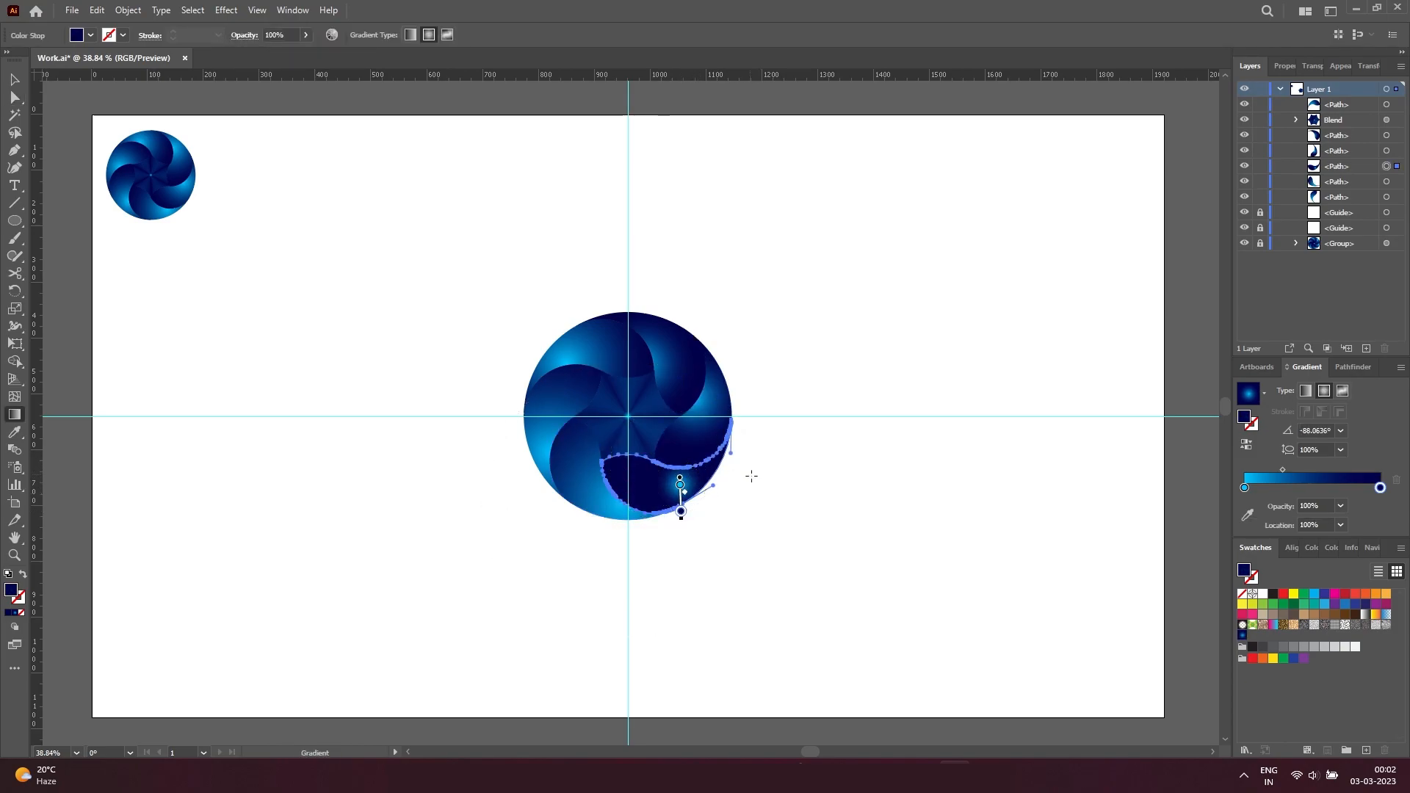
{"action": "key", "text": "ctrl+z"}
{"action": "left_click_drag", "start_coordinate": [692, 465], "coordinate": [736, 360]}
- Redraw the radial gradients of the right and upper-right petals with light blue near the rim, matching the other petals
{"action": "key", "text": "a"}
{"action": "left_click", "coordinate": [703, 403]}
{"action": "key", "text": "g"}
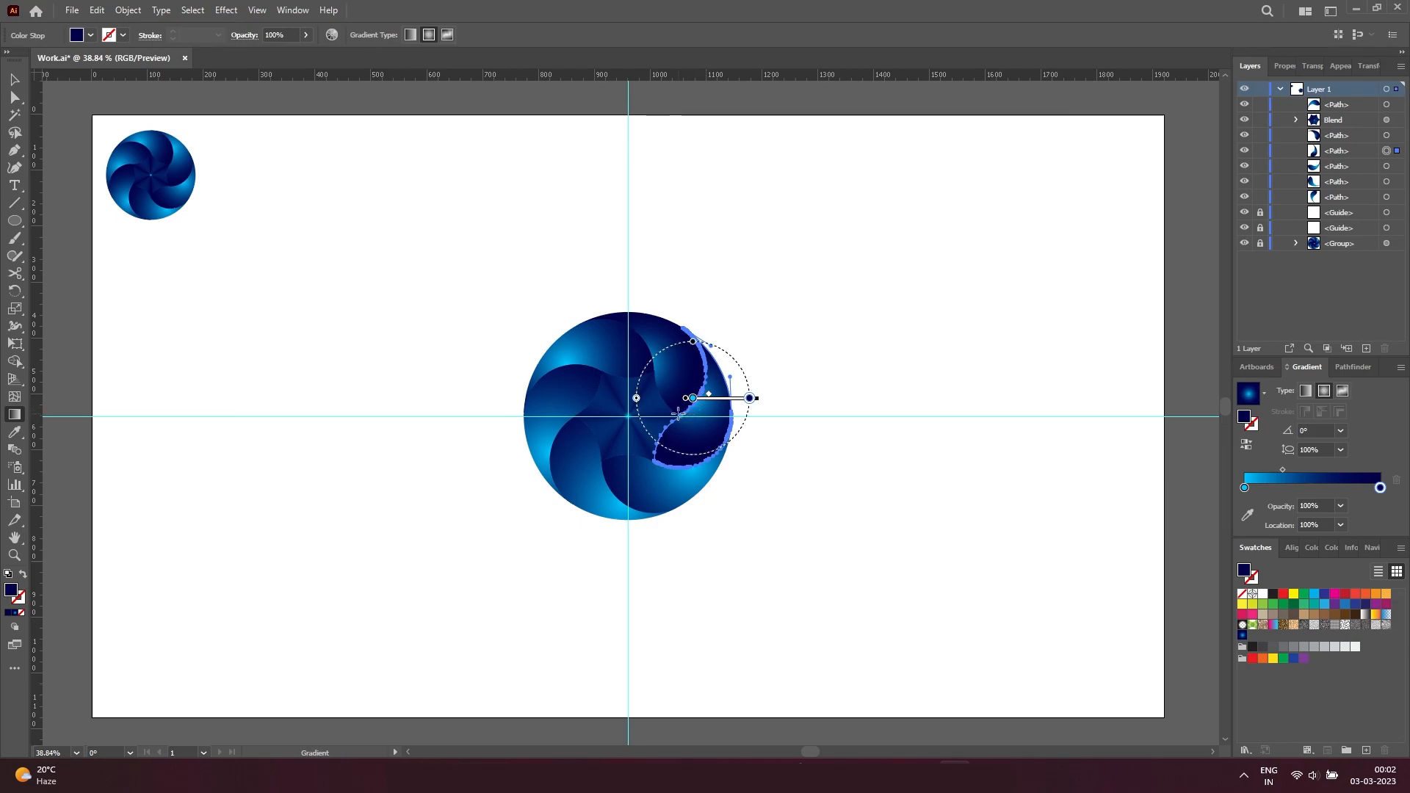
{"action": "left_click_drag", "start_coordinate": [693, 378], "coordinate": [630, 293]}
{"action": "key", "text": "a"}
{"action": "left_click", "coordinate": [657, 361]}
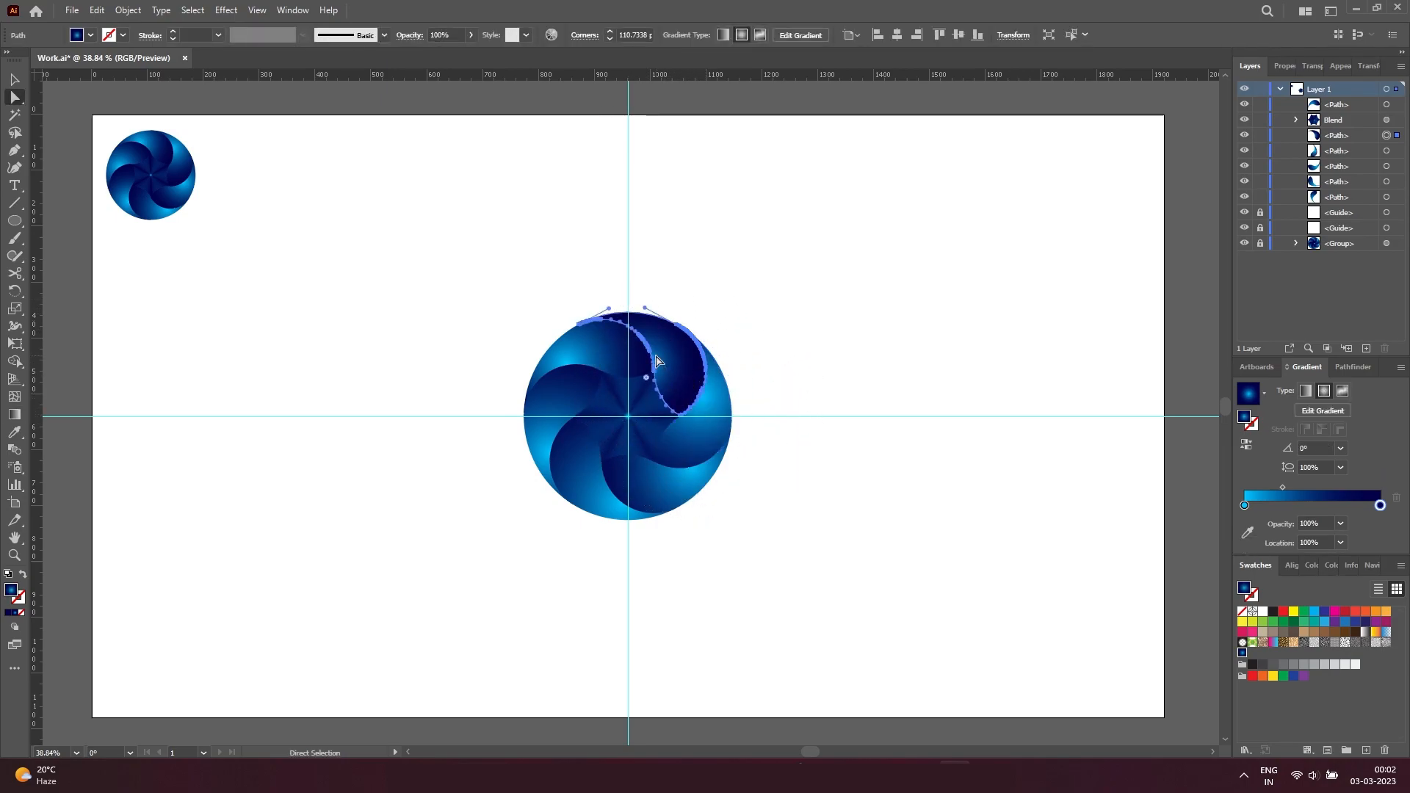
{"action": "key", "text": "g"}
{"action": "left_click_drag", "start_coordinate": [643, 339], "coordinate": [556, 384]}
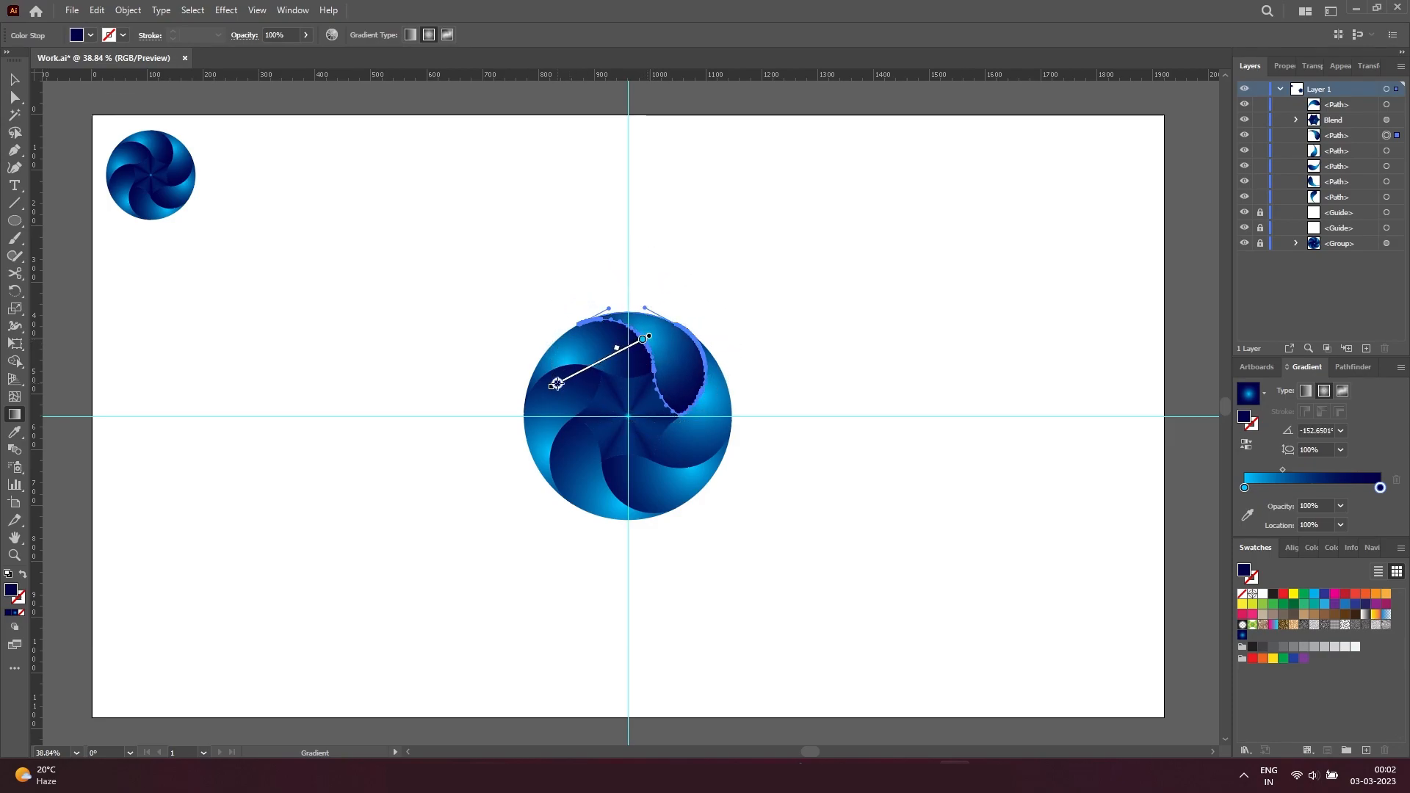
- Select the whole swirl logo and scale it up proportionally about its centre to about 642 px wide
{"action": "key", "text": "v"}
{"action": "left_click", "coordinate": [791, 584]}
{"action": "left_click_drag", "start_coordinate": [792, 584], "coordinate": [485, 233]}
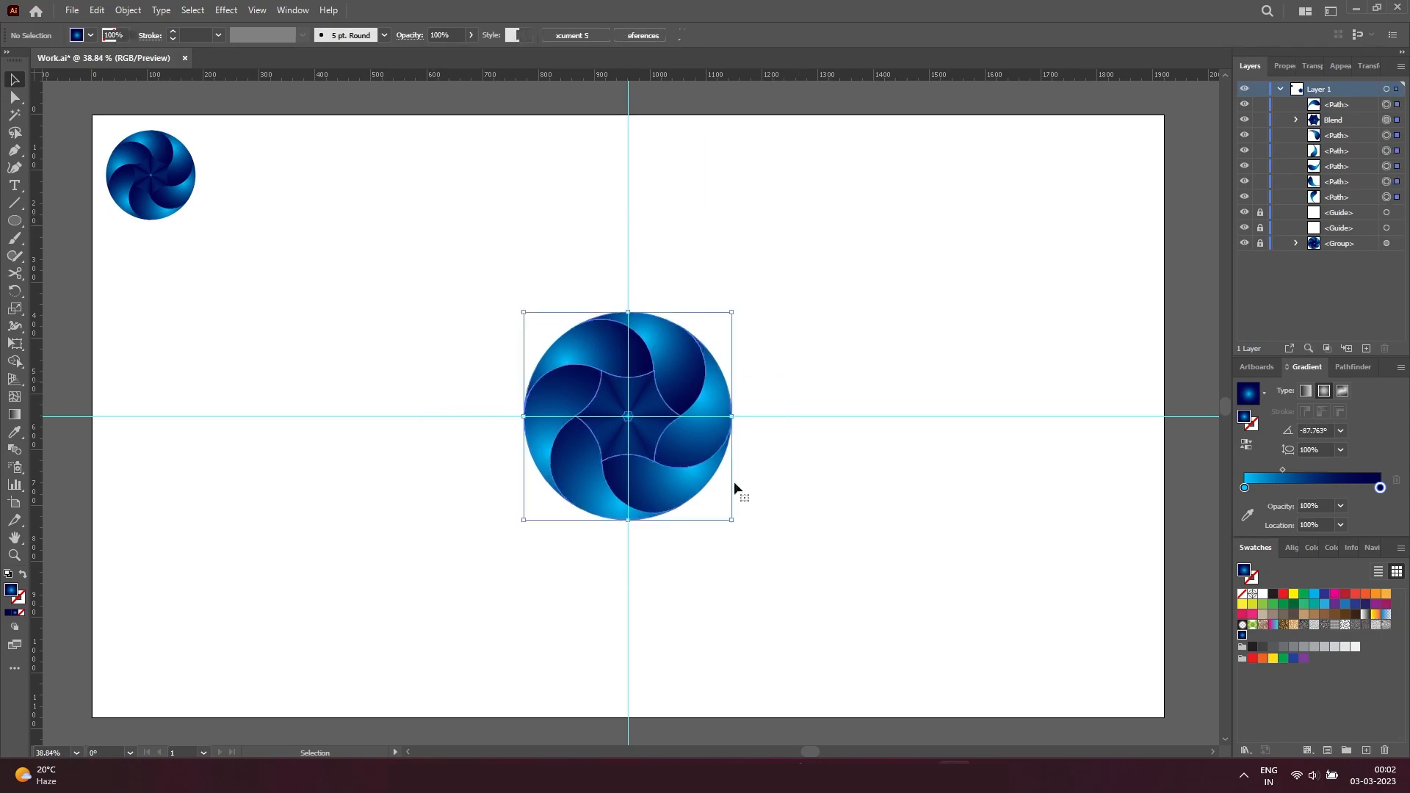
{"action": "left_click_drag", "start_coordinate": [732, 523], "coordinate": [843, 581]}
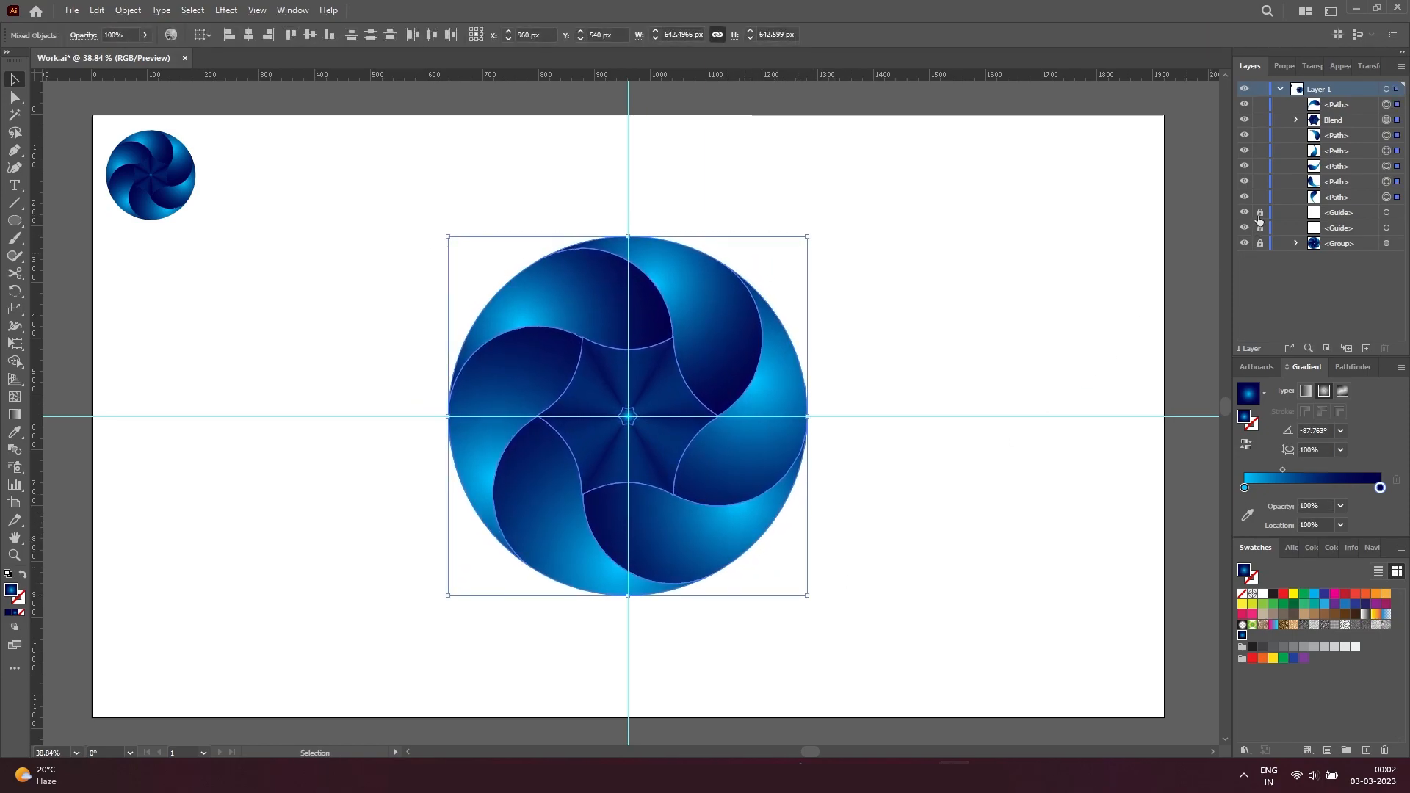
- Unlock the vertical and horizontal centre guides and delete both from the artwork
{"action": "left_click", "coordinate": [1325, 227]}
{"action": "left_click", "coordinate": [1325, 215], "text": "shift"}
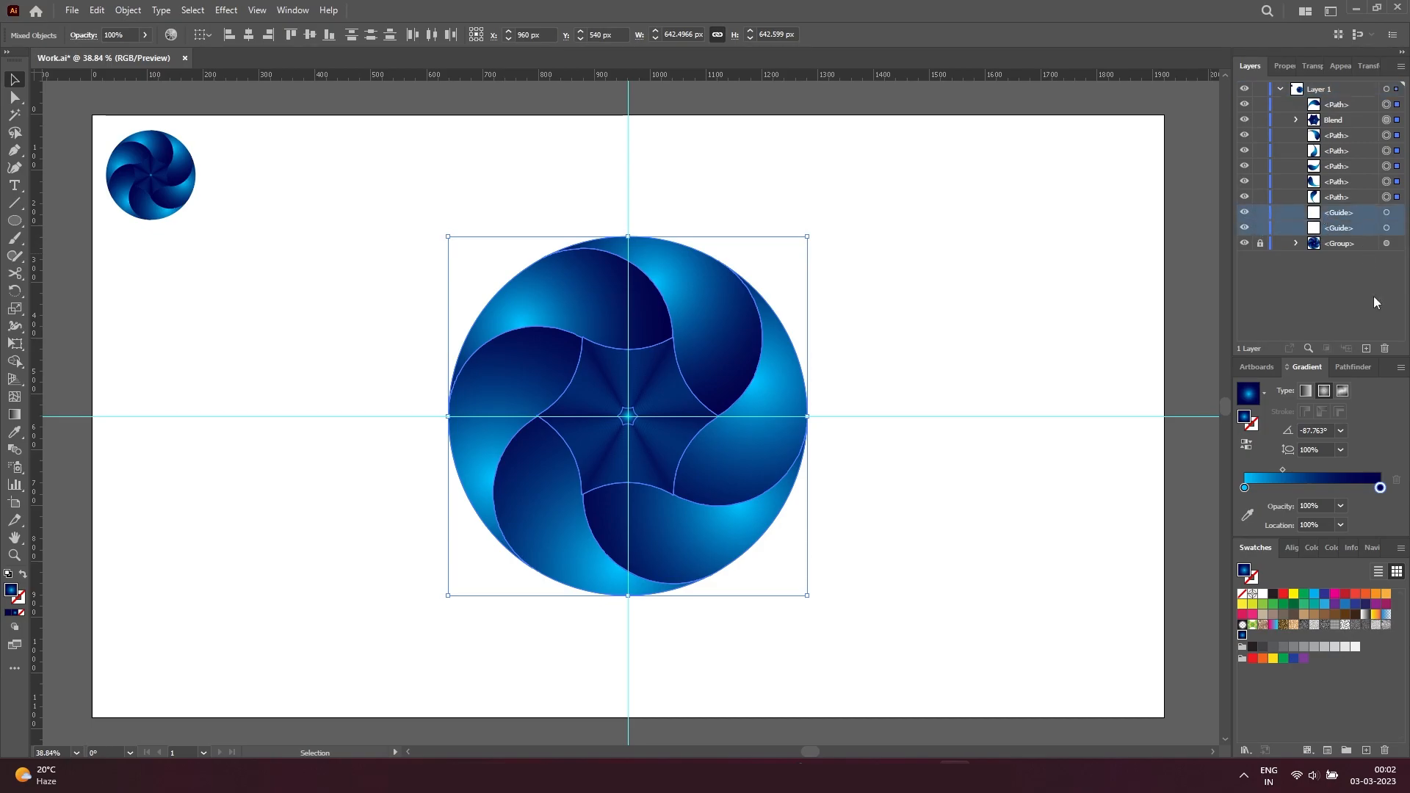
{"action": "left_click", "coordinate": [1385, 345]}
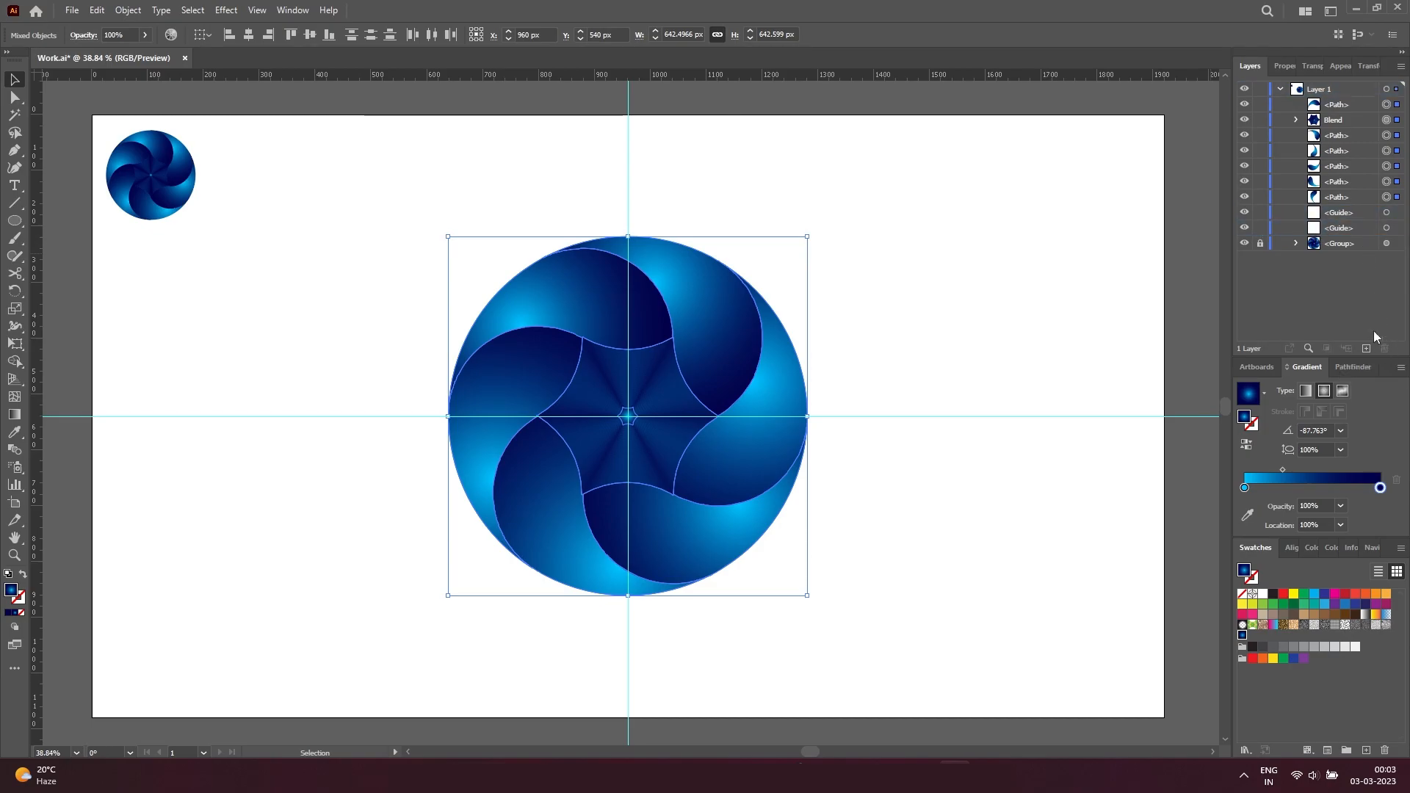
{"action": "left_click", "coordinate": [1385, 212]}
{"action": "left_click", "coordinate": [1385, 228], "text": "shift"}
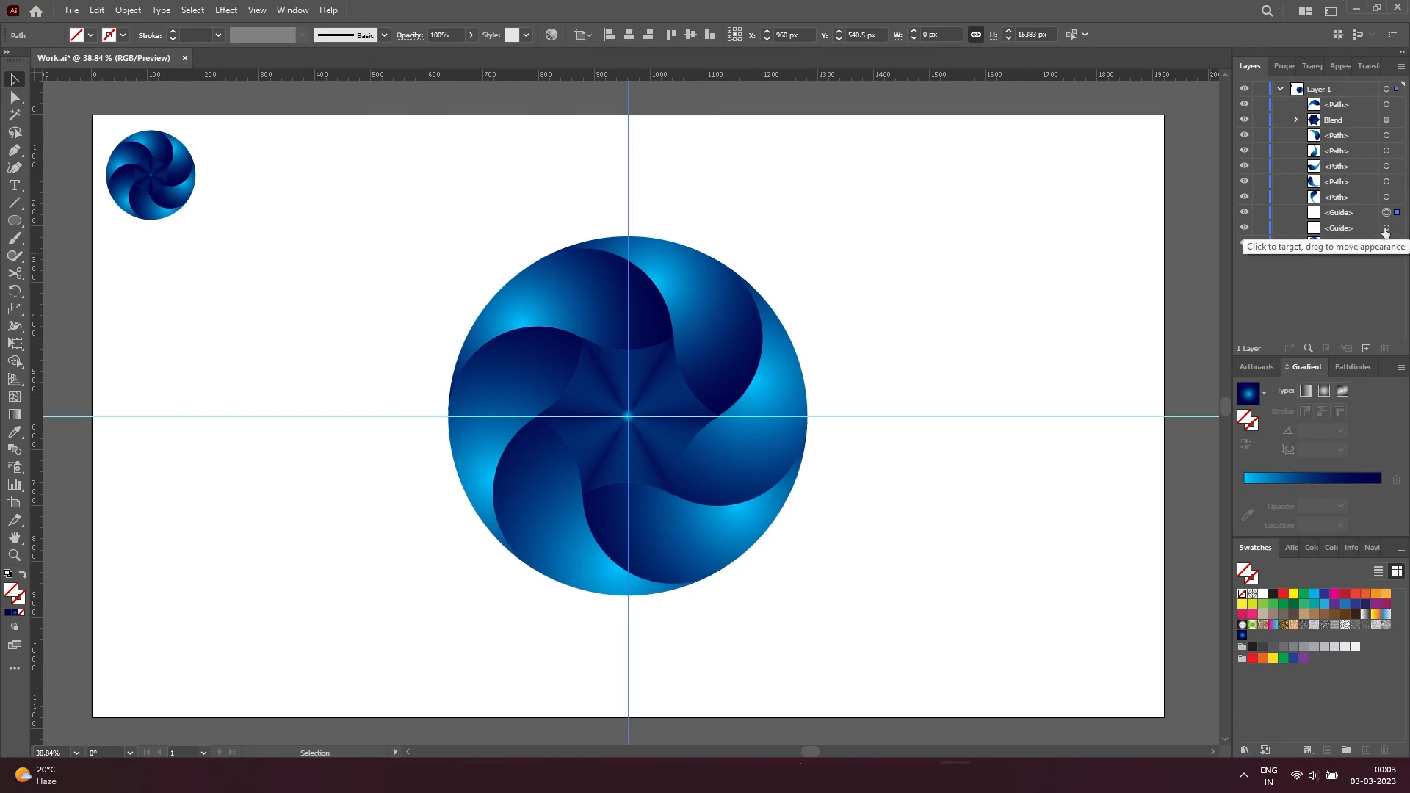
{"action": "left_click", "coordinate": [1373, 227]}
{"action": "left_click", "coordinate": [1385, 349]}
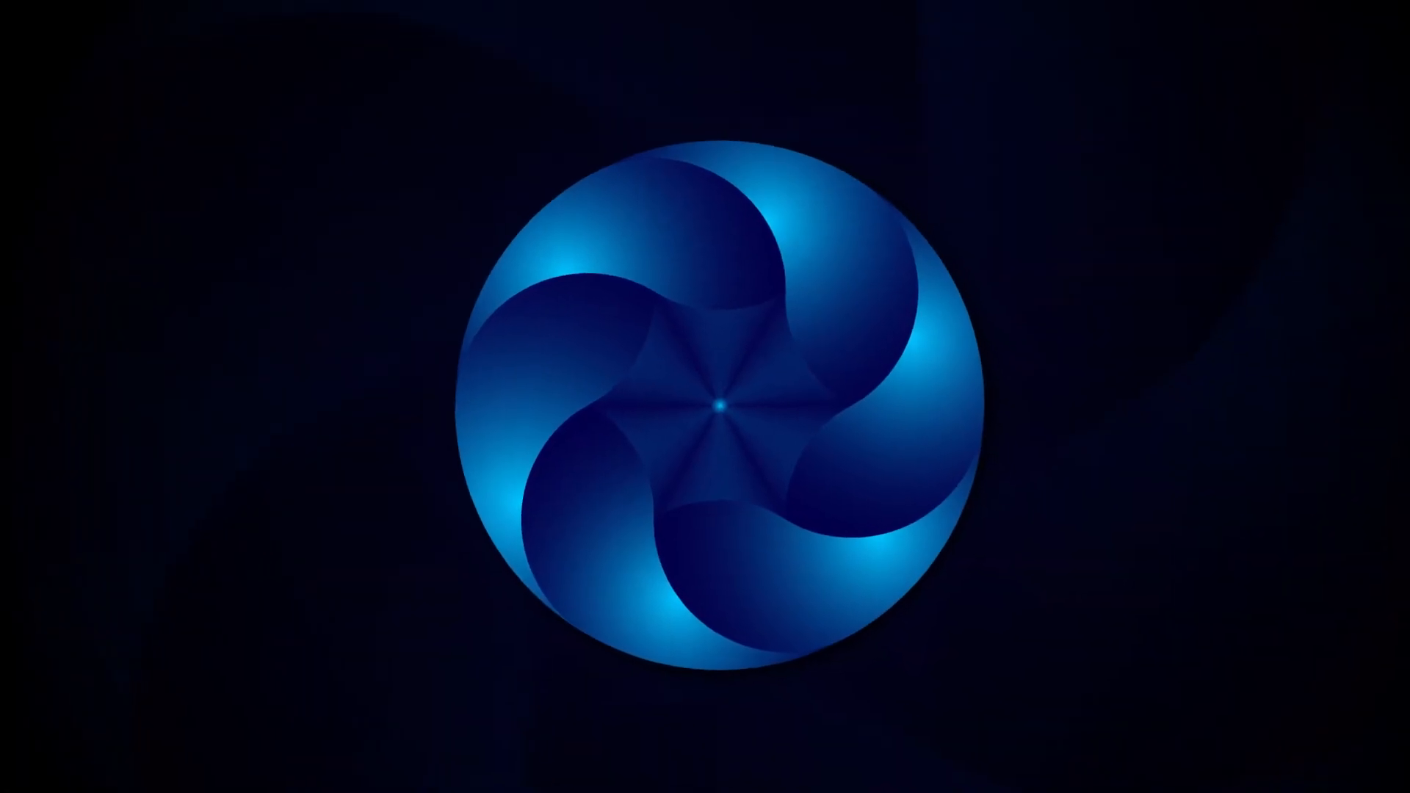